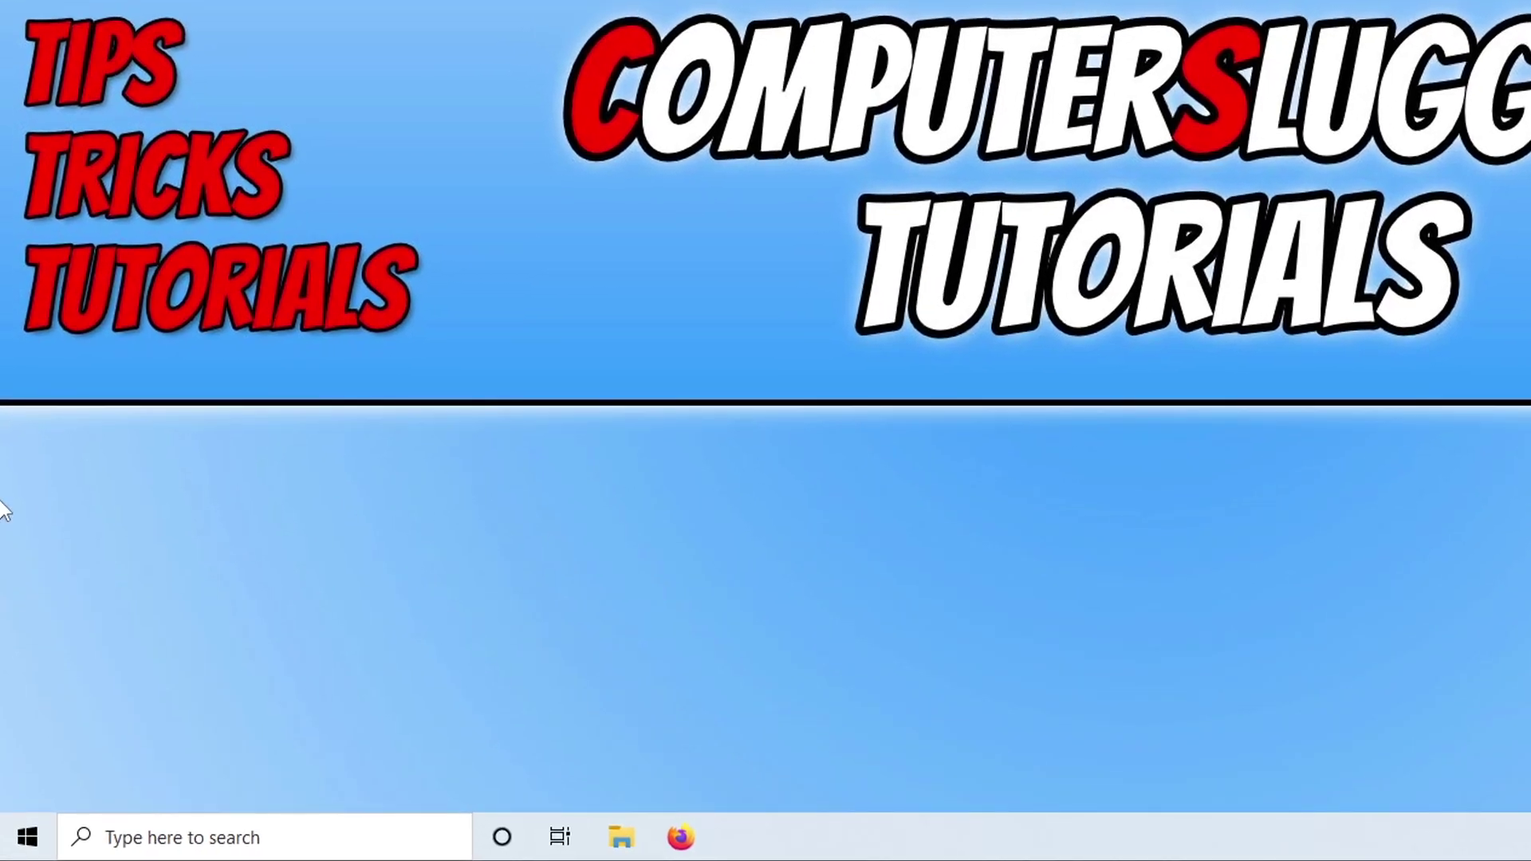
- Open Settings from the Start shortcut menu and go to Update & Security's Windows Update page
{"action": "right_click", "coordinate": [22, 842]}
{"action": "left_click", "coordinate": [145, 634]}
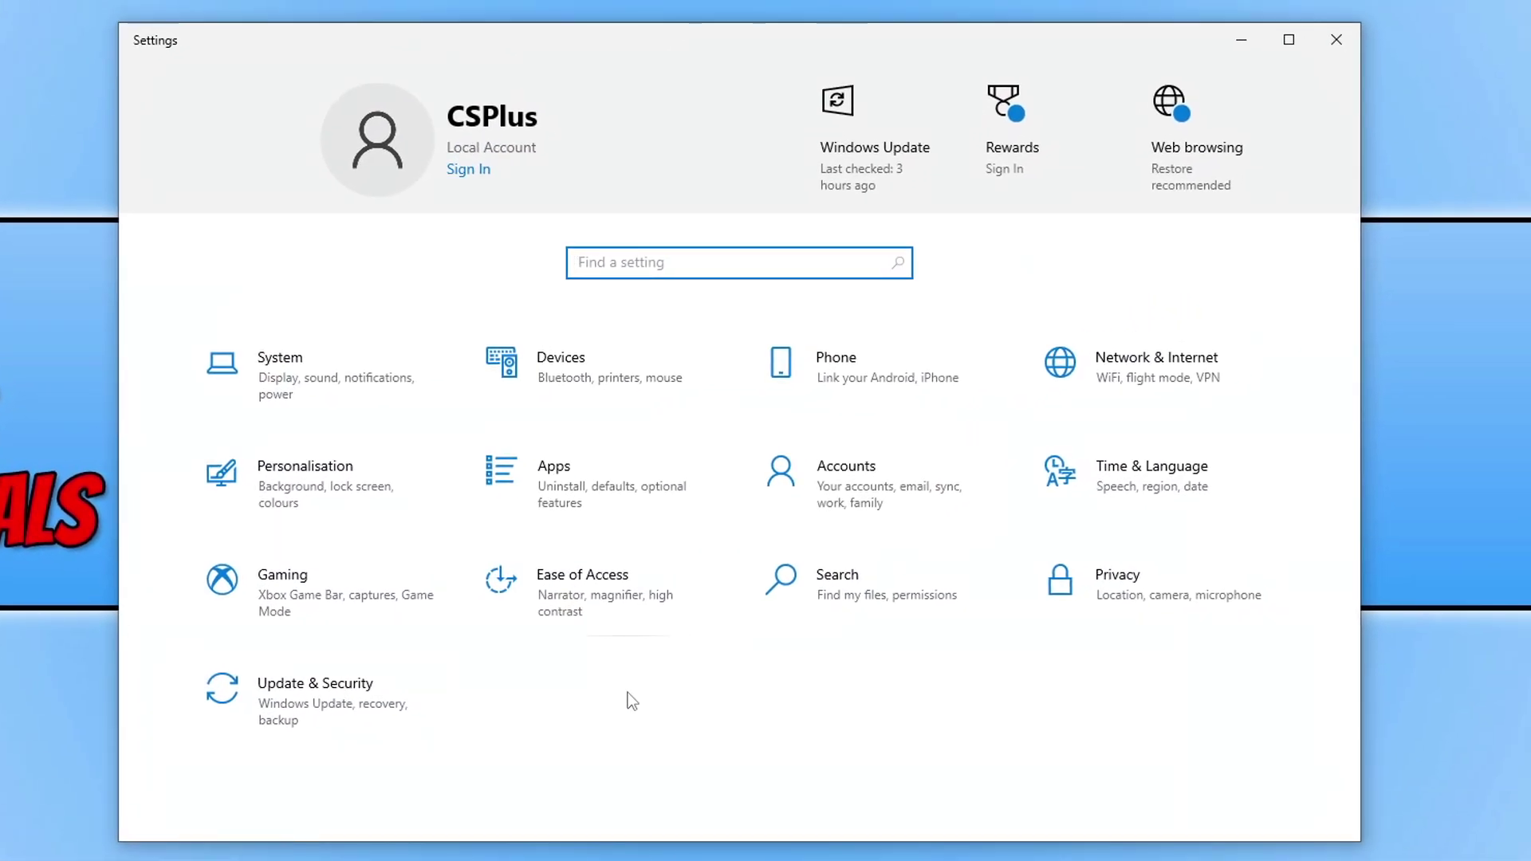
{"action": "left_click", "coordinate": [423, 691]}
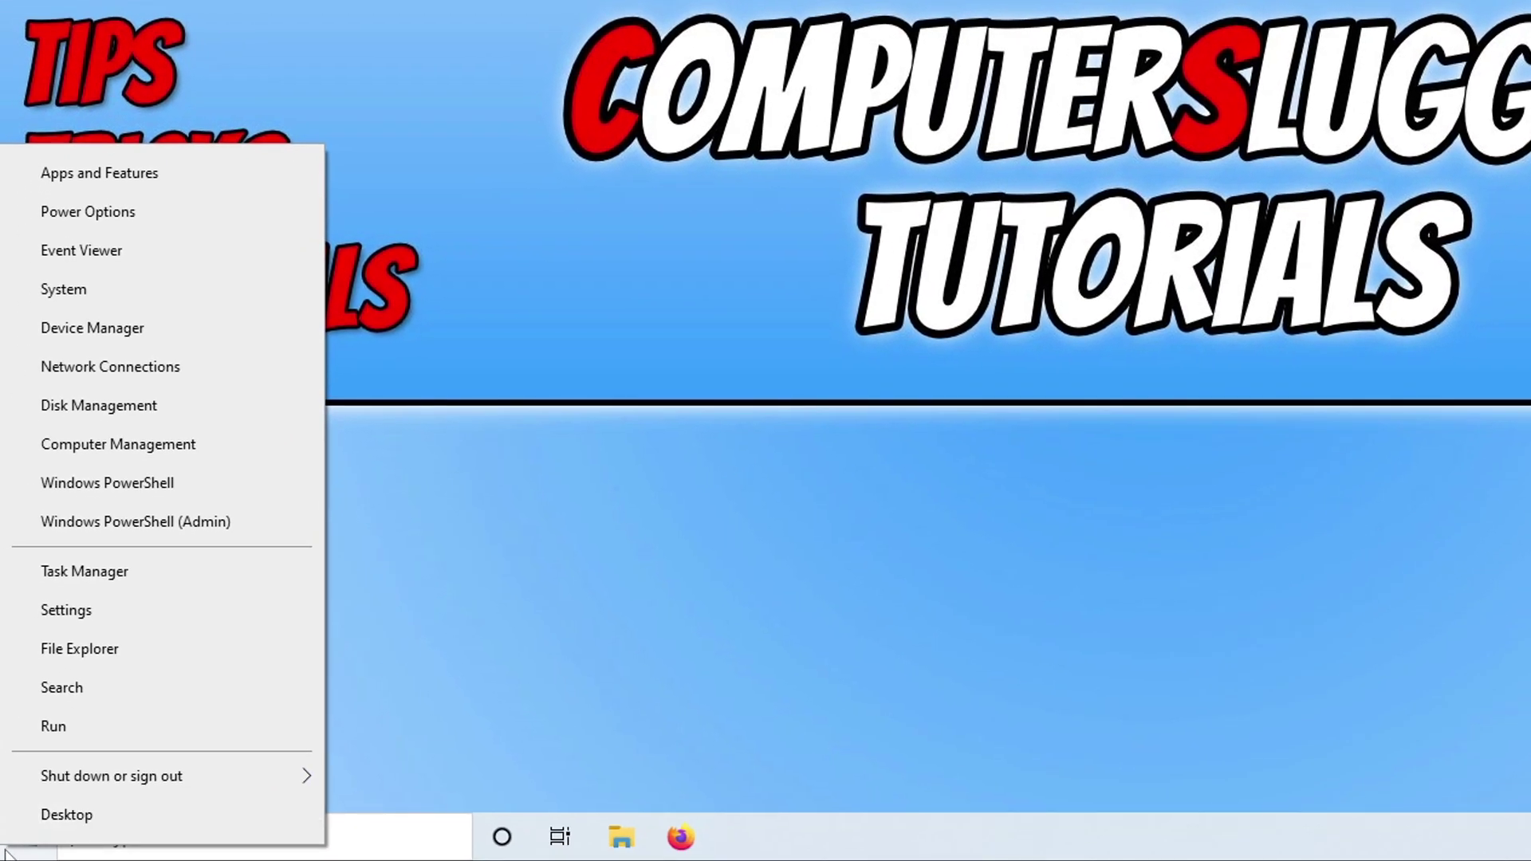
- Expand Display adapters in Device Manager and select the NVIDIA GeForce GTX 1660 SUPER
{"action": "left_click", "coordinate": [244, 339]}
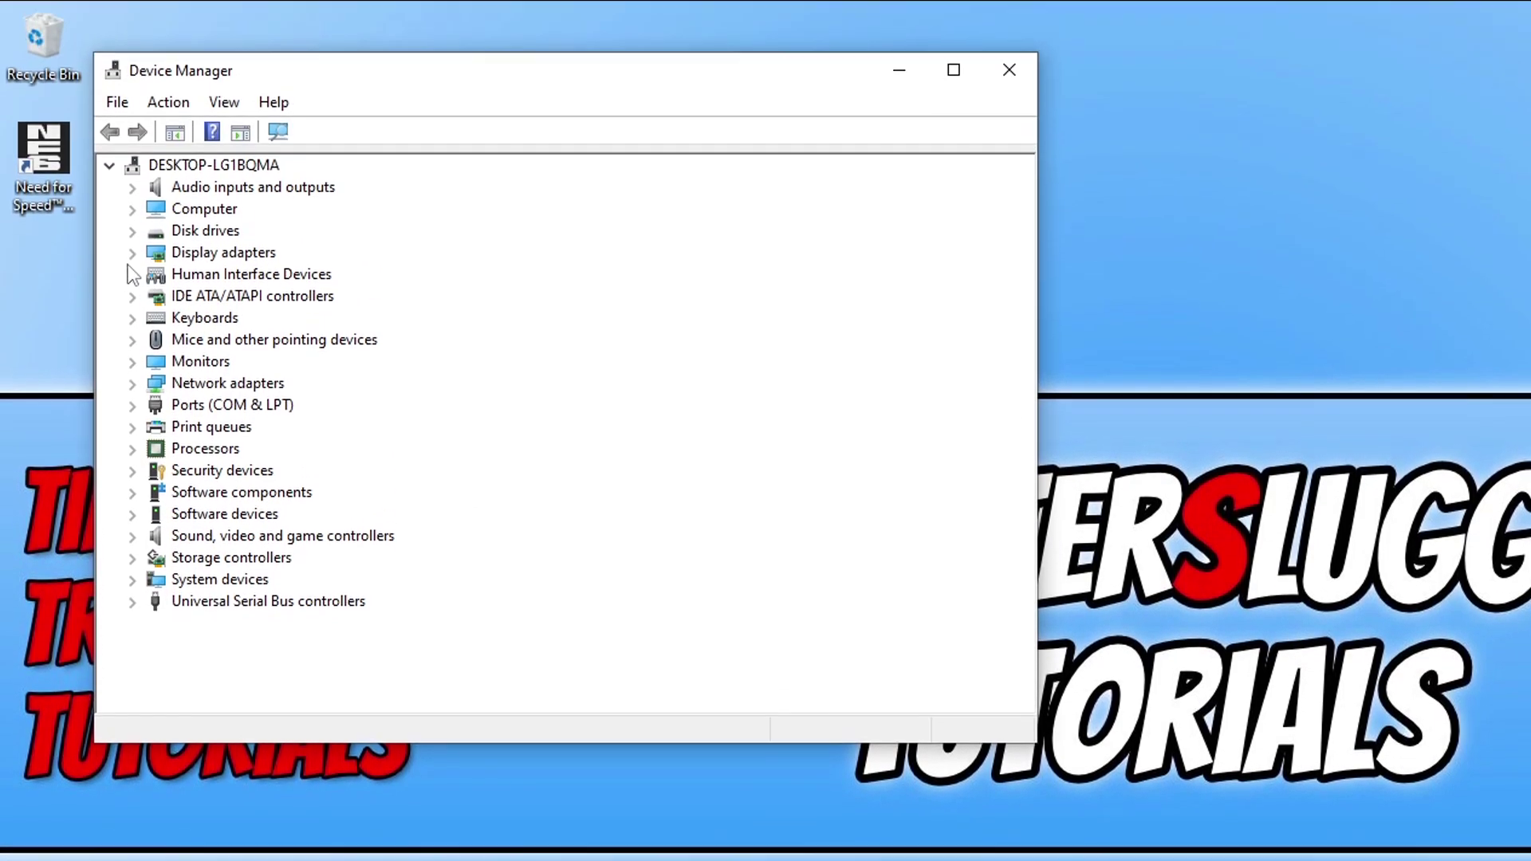
{"action": "left_click", "coordinate": [132, 128]}
{"action": "left_click", "coordinate": [375, 296]}
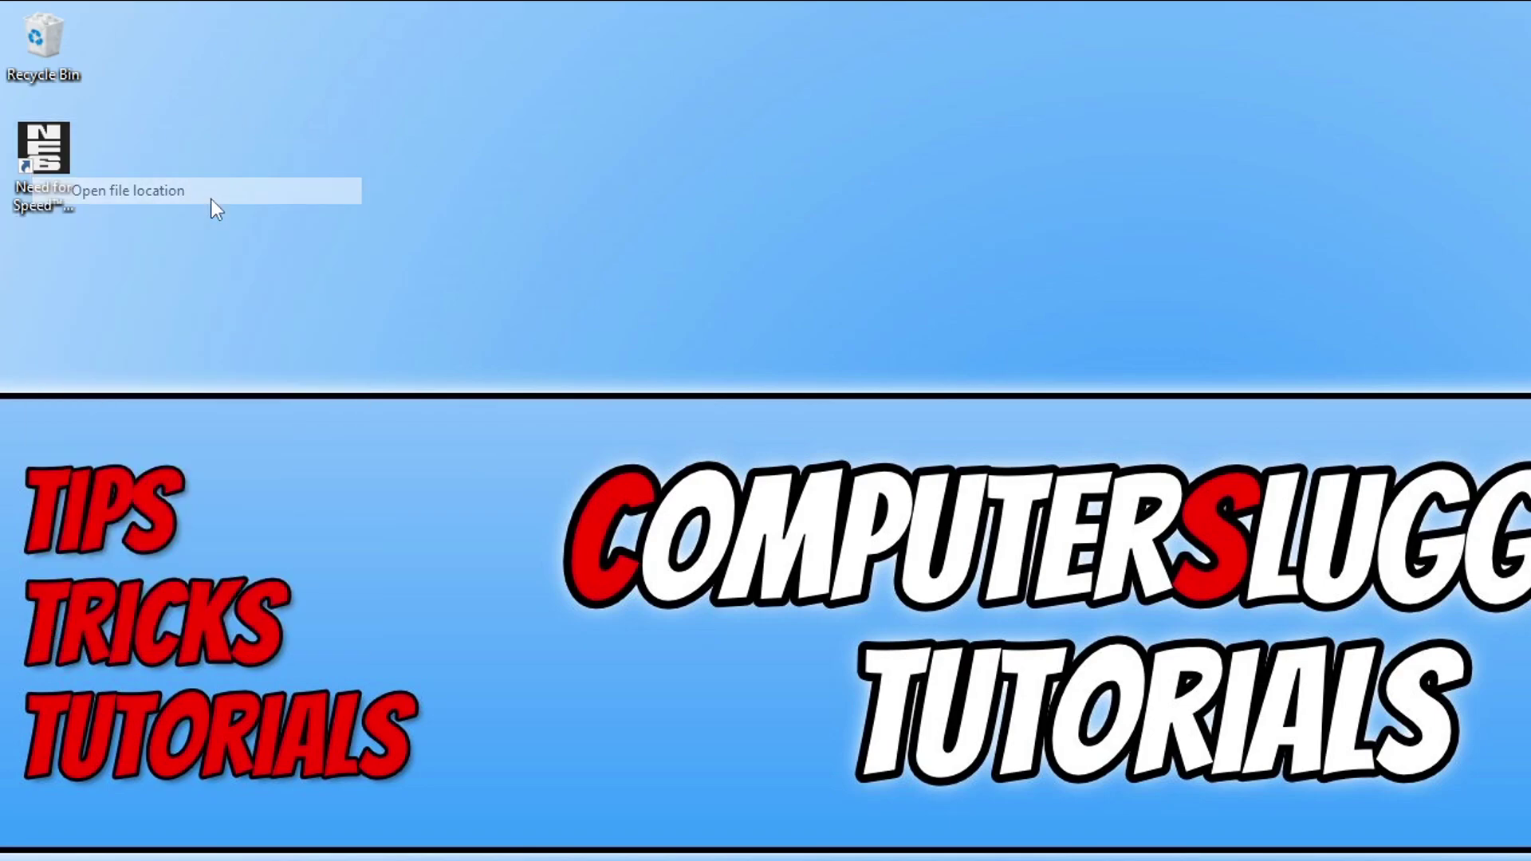
- Tick 'Run this program as an administrator' in NeedForSpeedUnbound's Compatibility properties and apply it
{"action": "scroll", "coordinate": [1164, 367], "scroll_direction": "down", "scroll_amount": 2}
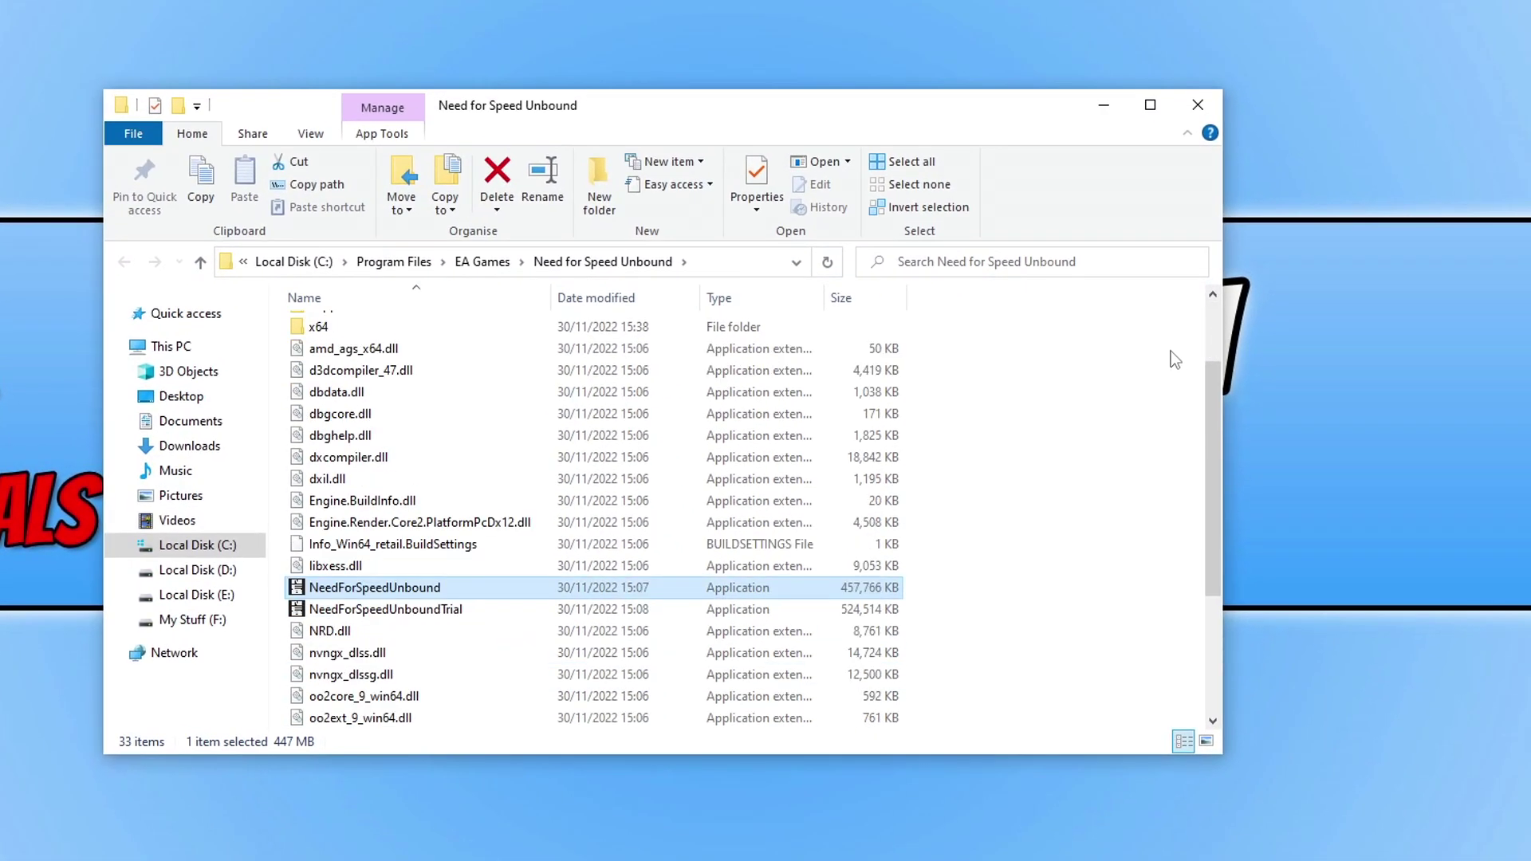
{"action": "right_click", "coordinate": [452, 590]}
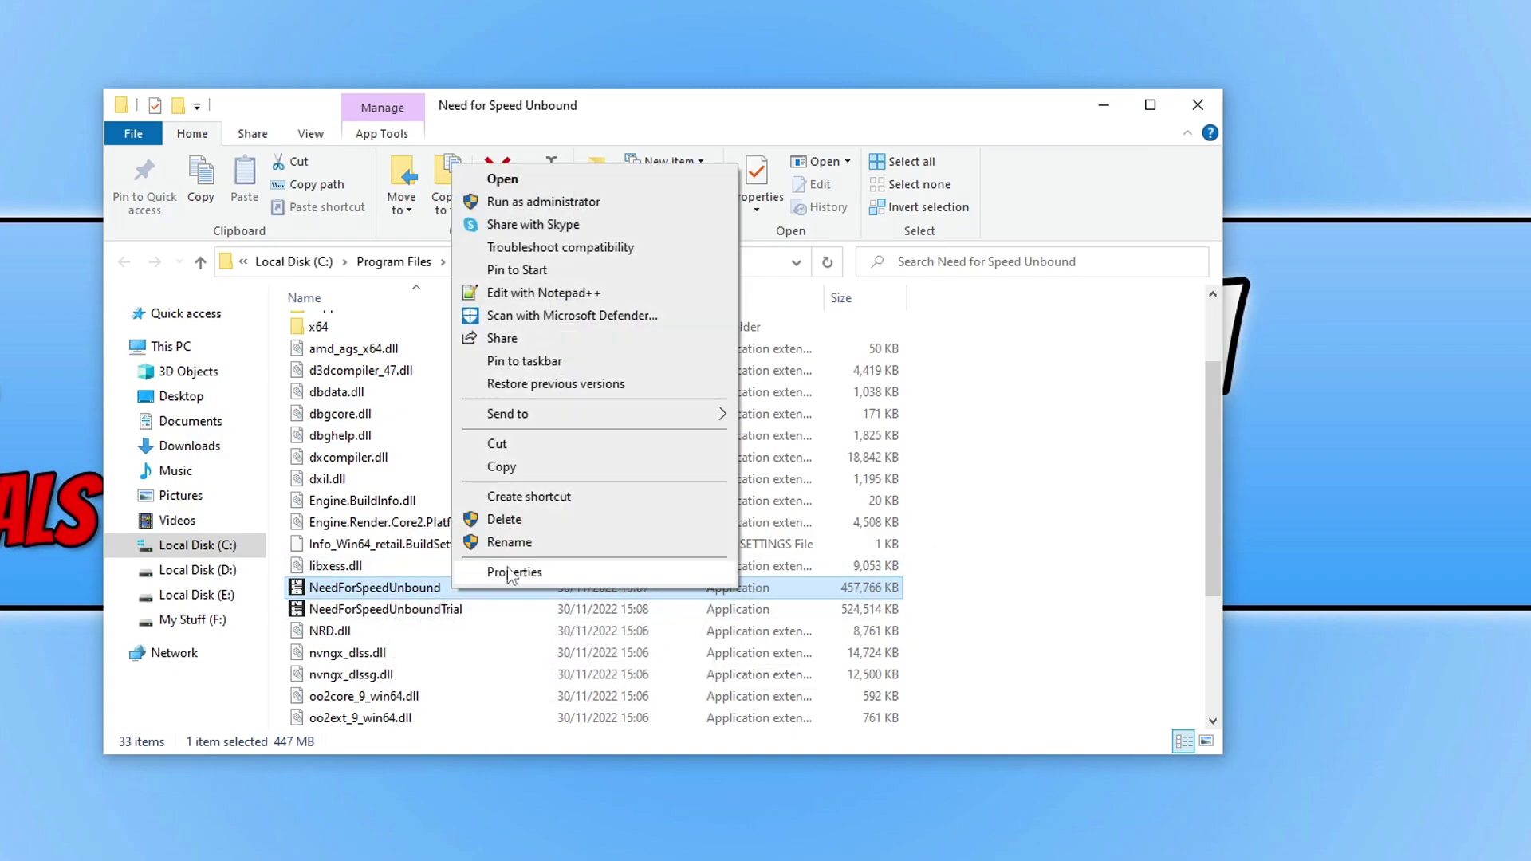
{"action": "left_click", "coordinate": [526, 576]}
{"action": "left_click_drag", "start_coordinate": [648, 418], "coordinate": [570, 180]}
{"action": "left_click", "coordinate": [586, 220]}
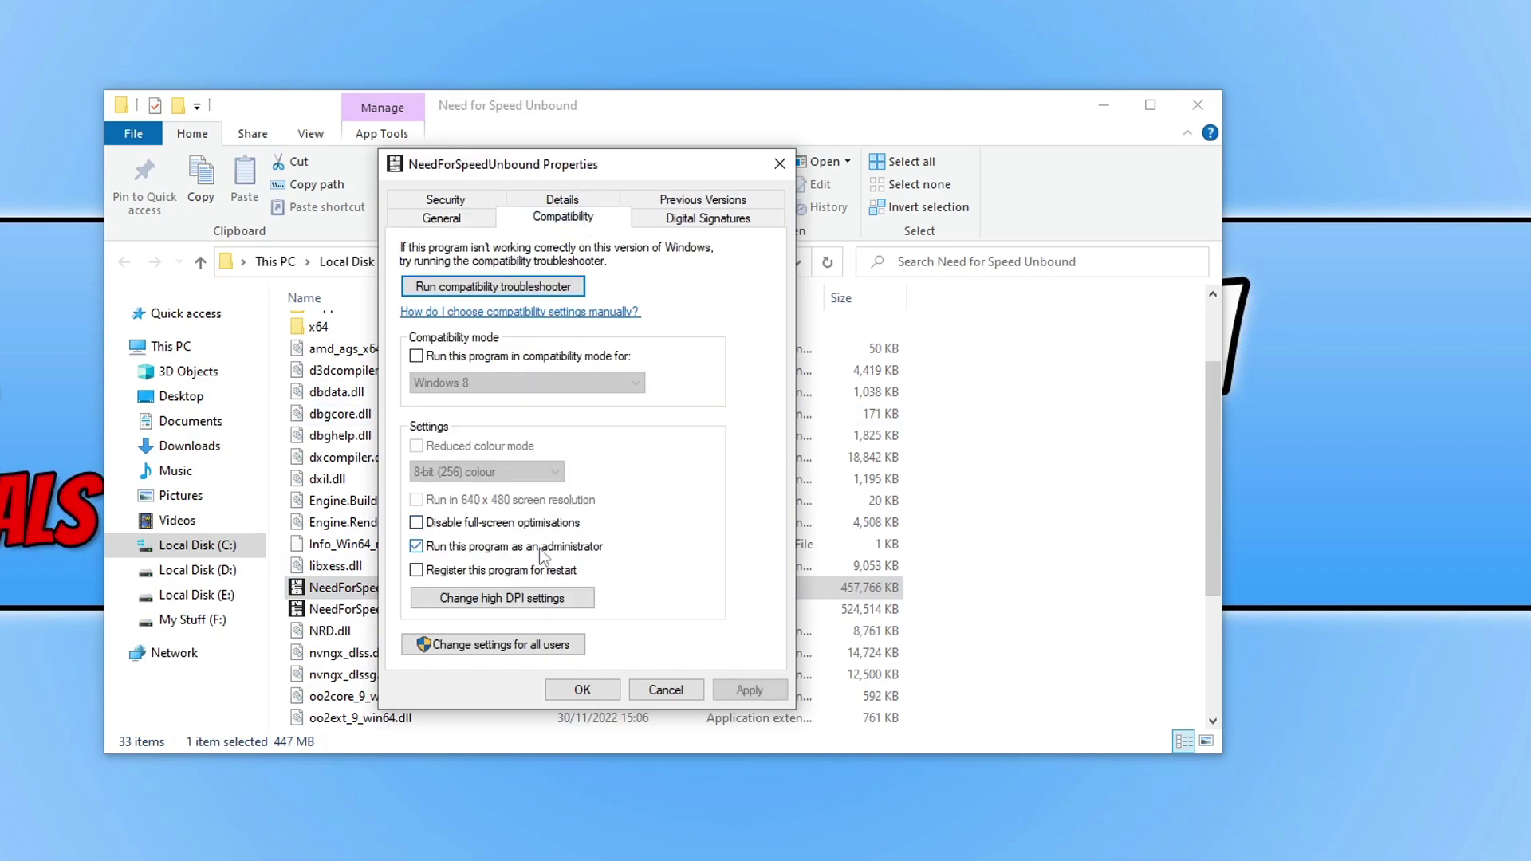
{"action": "left_click", "coordinate": [545, 548]}
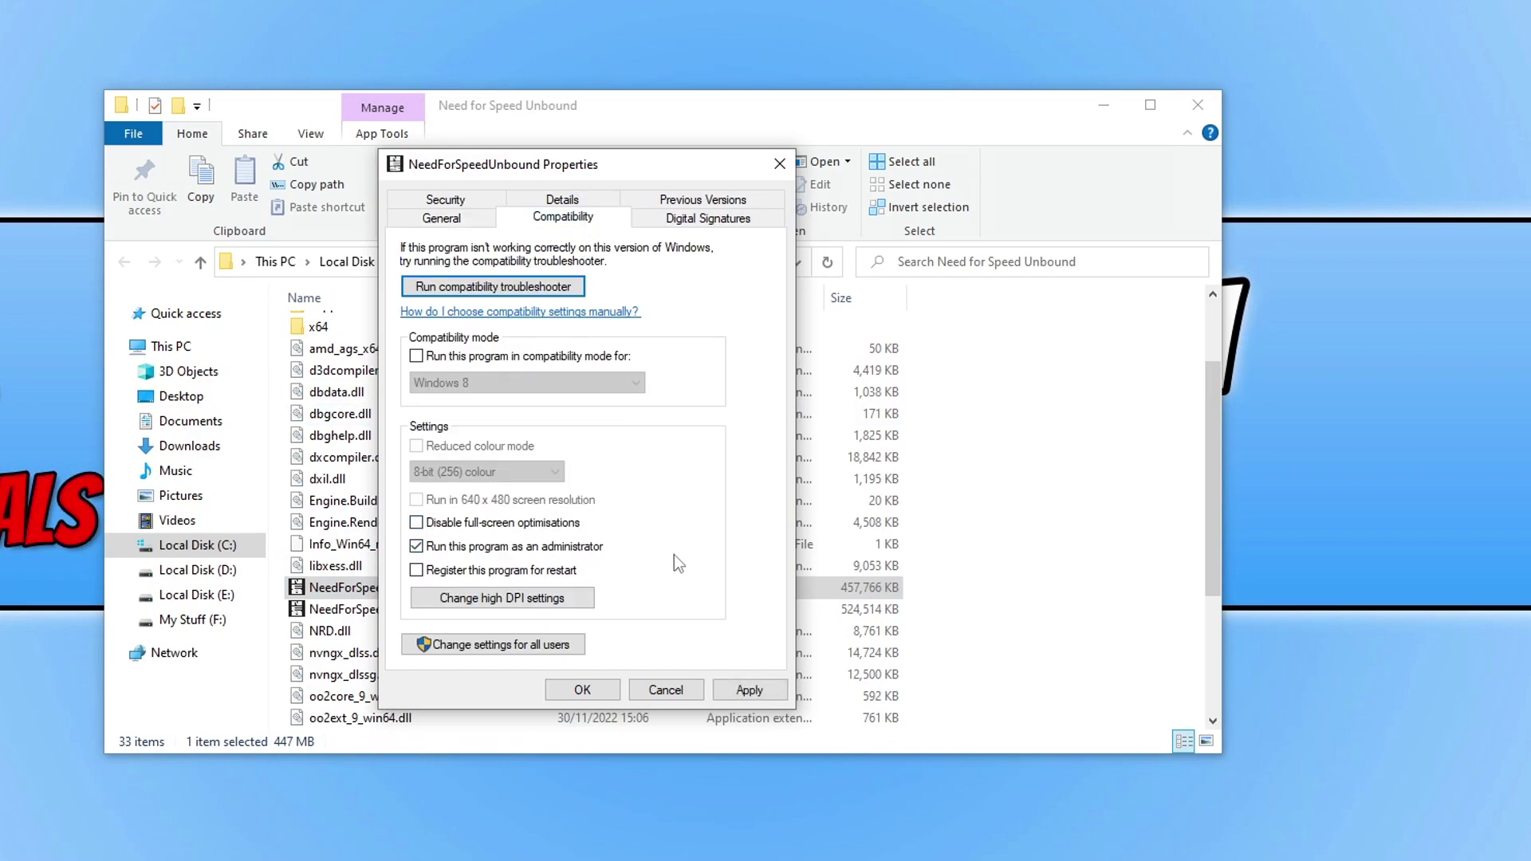
{"action": "left_click", "coordinate": [758, 688]}
{"action": "left_click", "coordinate": [676, 689]}
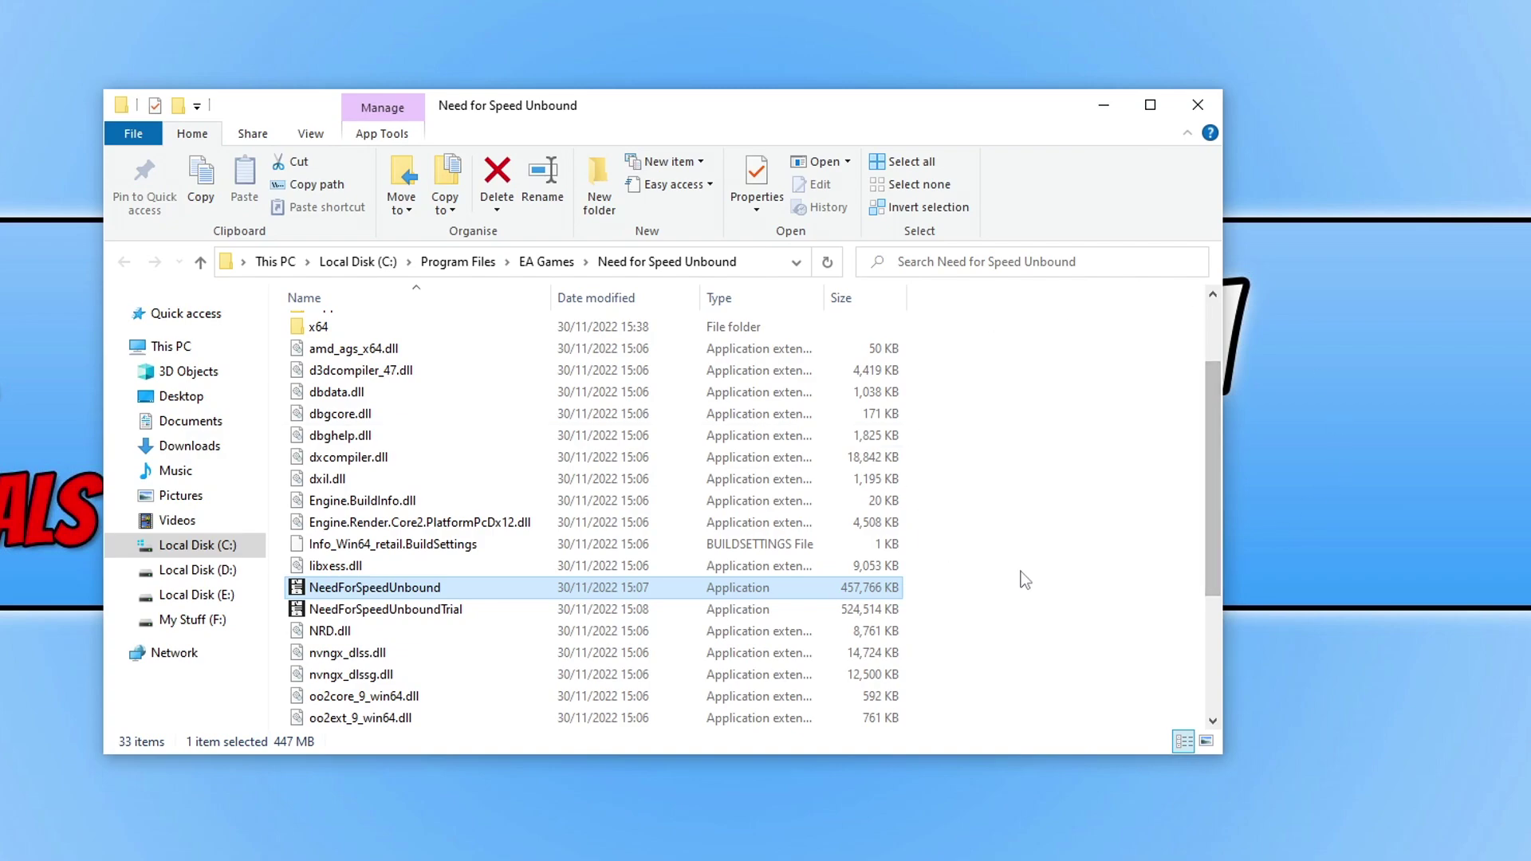
- Browse into _Installer\vc\vc2015\redist to reach the vc_redist.x64 and vc_redist.x86 installers
{"action": "scroll", "coordinate": [1091, 569], "scroll_direction": "up", "scroll_amount": 2}
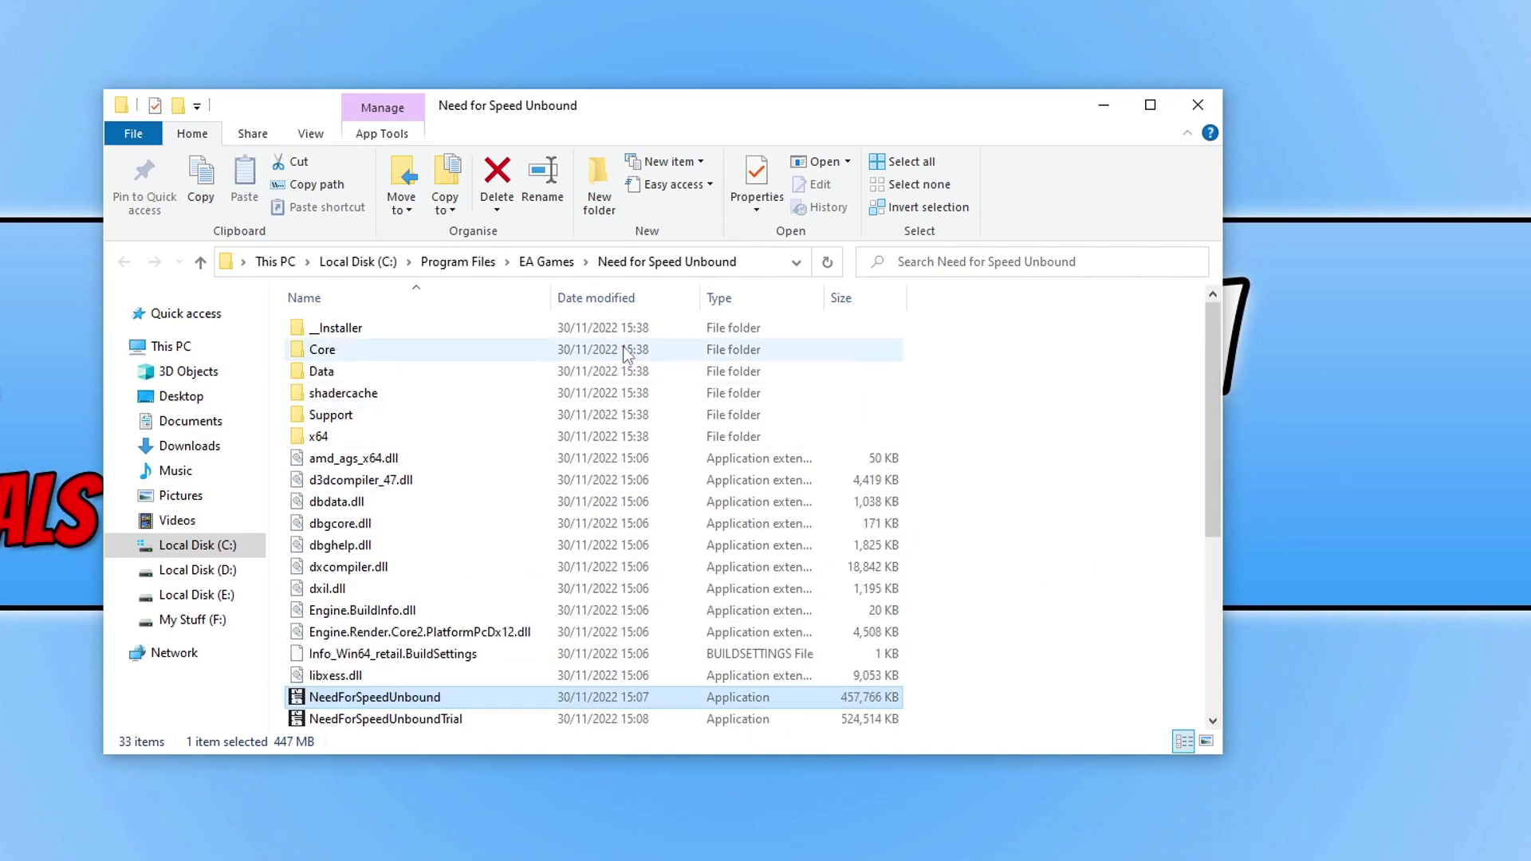
{"action": "double_click", "coordinate": [407, 327]}
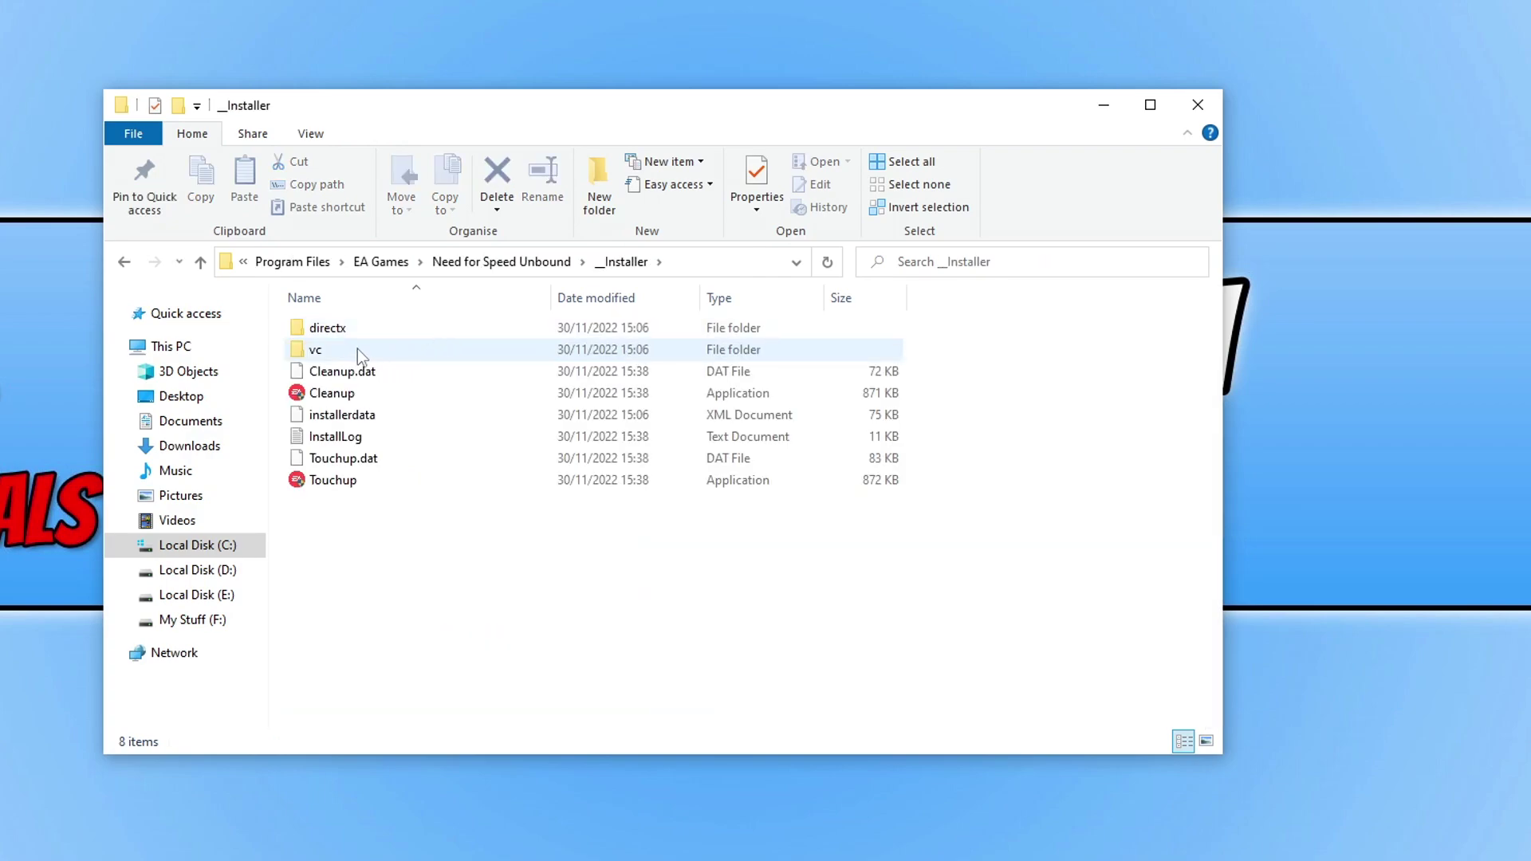
{"action": "double_click", "coordinate": [337, 351]}
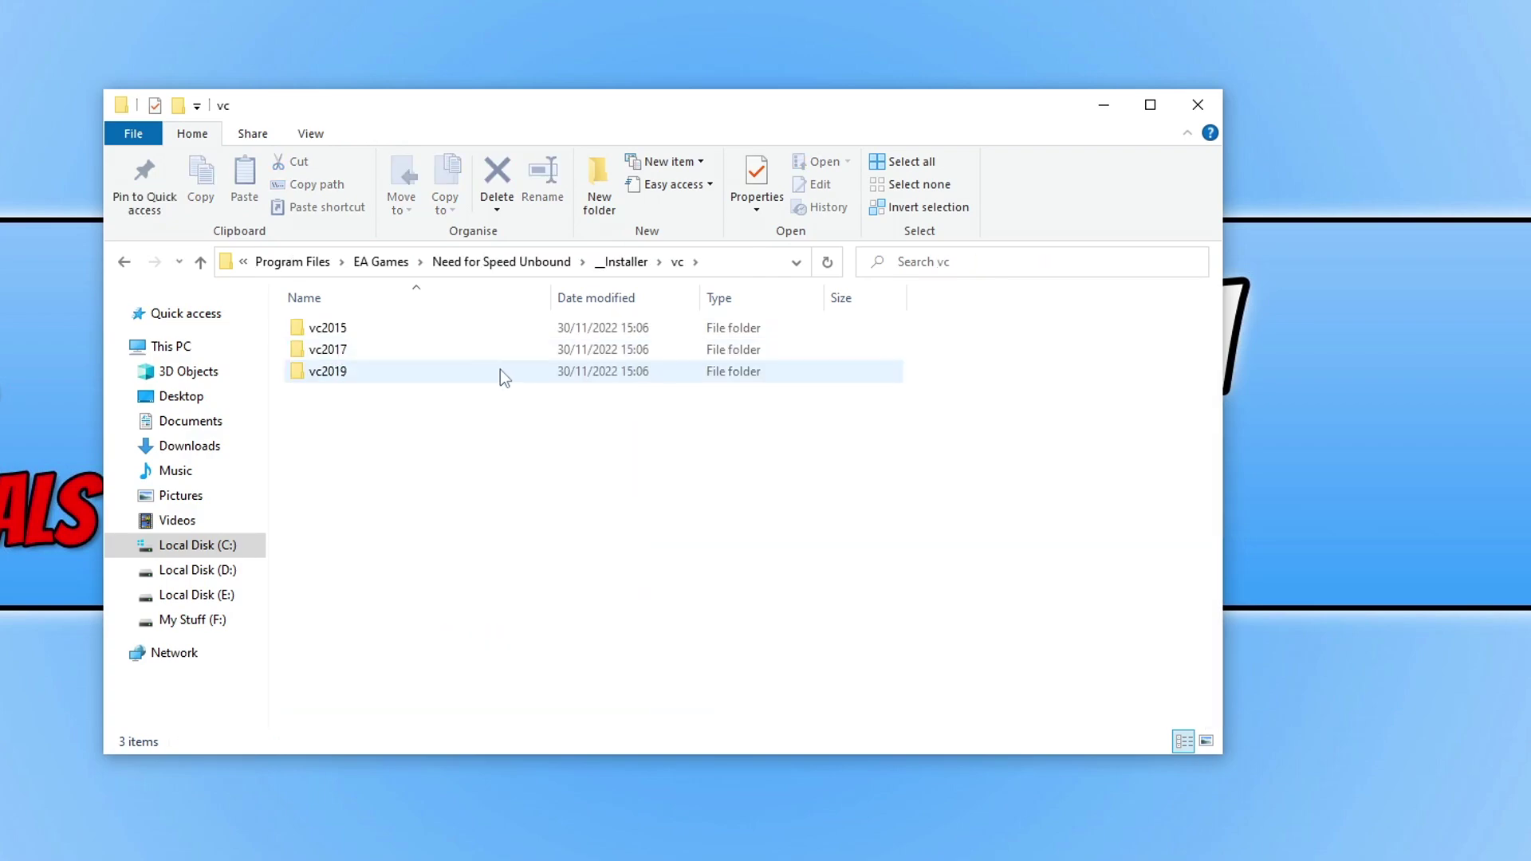
{"action": "double_click", "coordinate": [379, 330]}
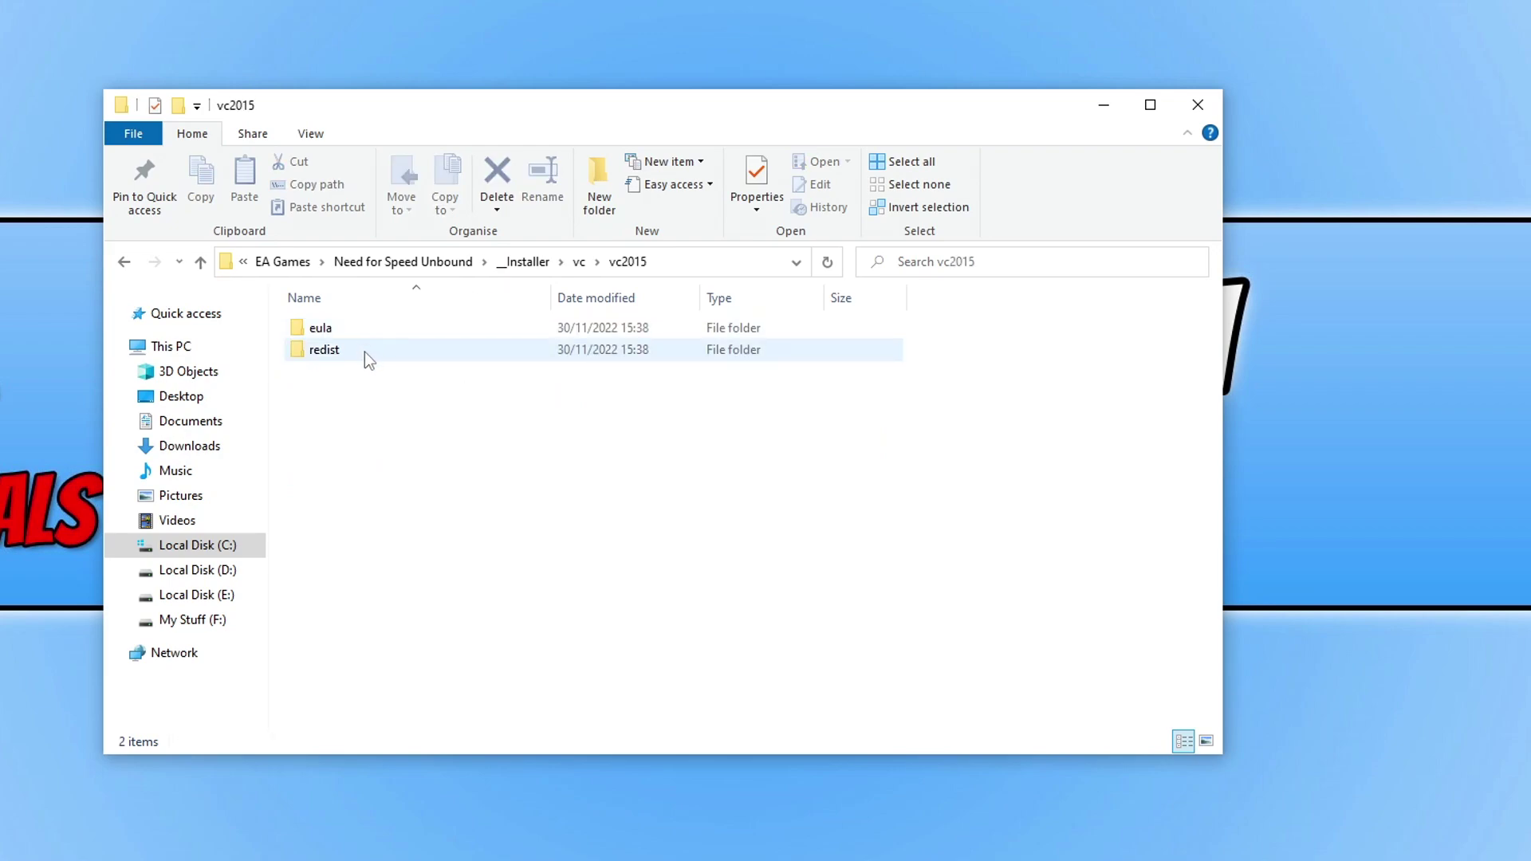
{"action": "double_click", "coordinate": [364, 351]}
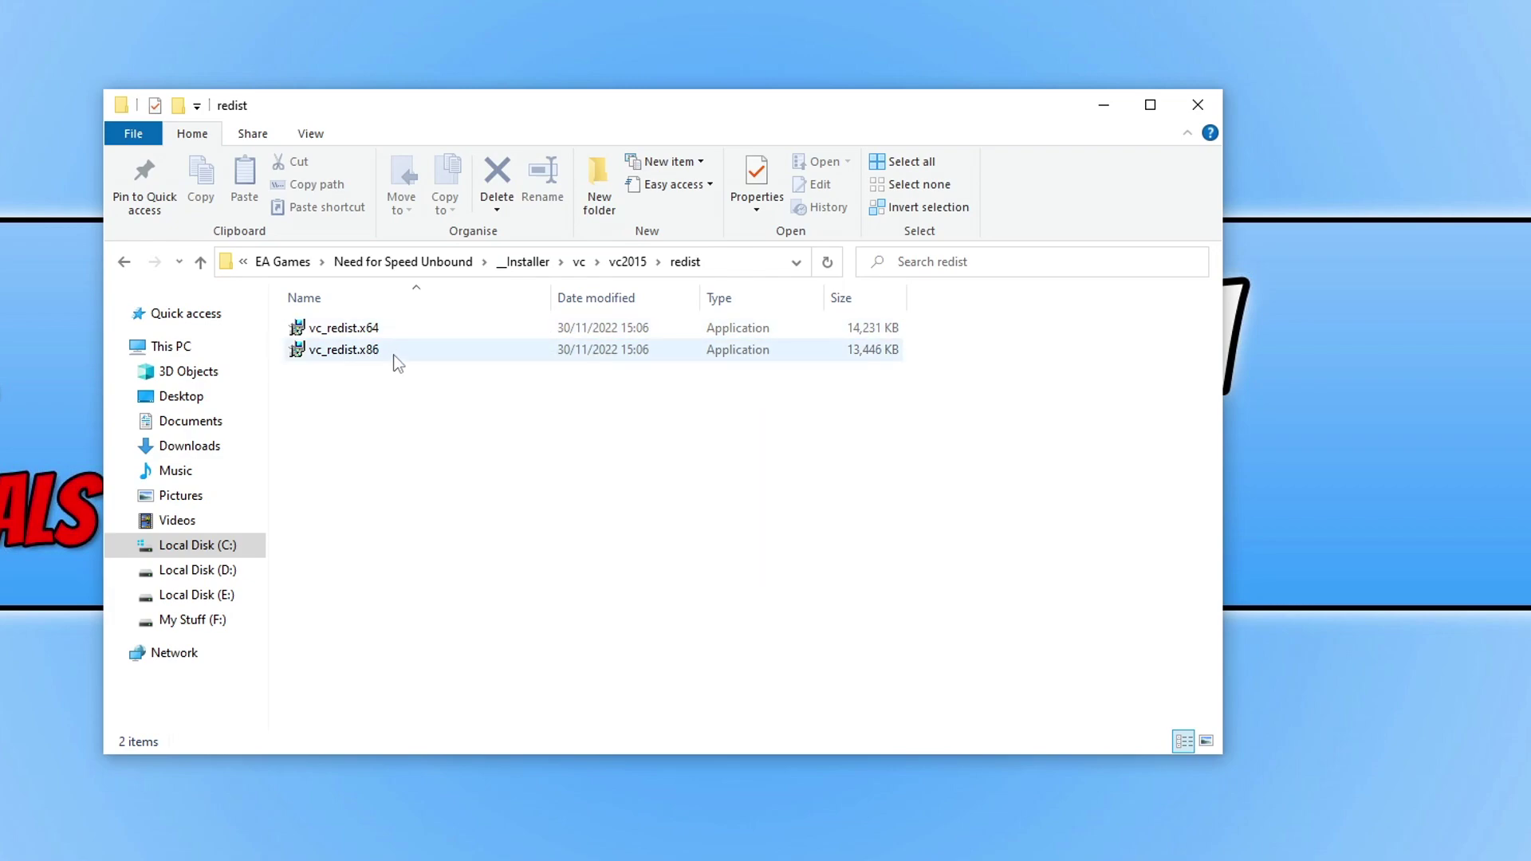
{"action": "mouse_move", "coordinate": [451, 356]}
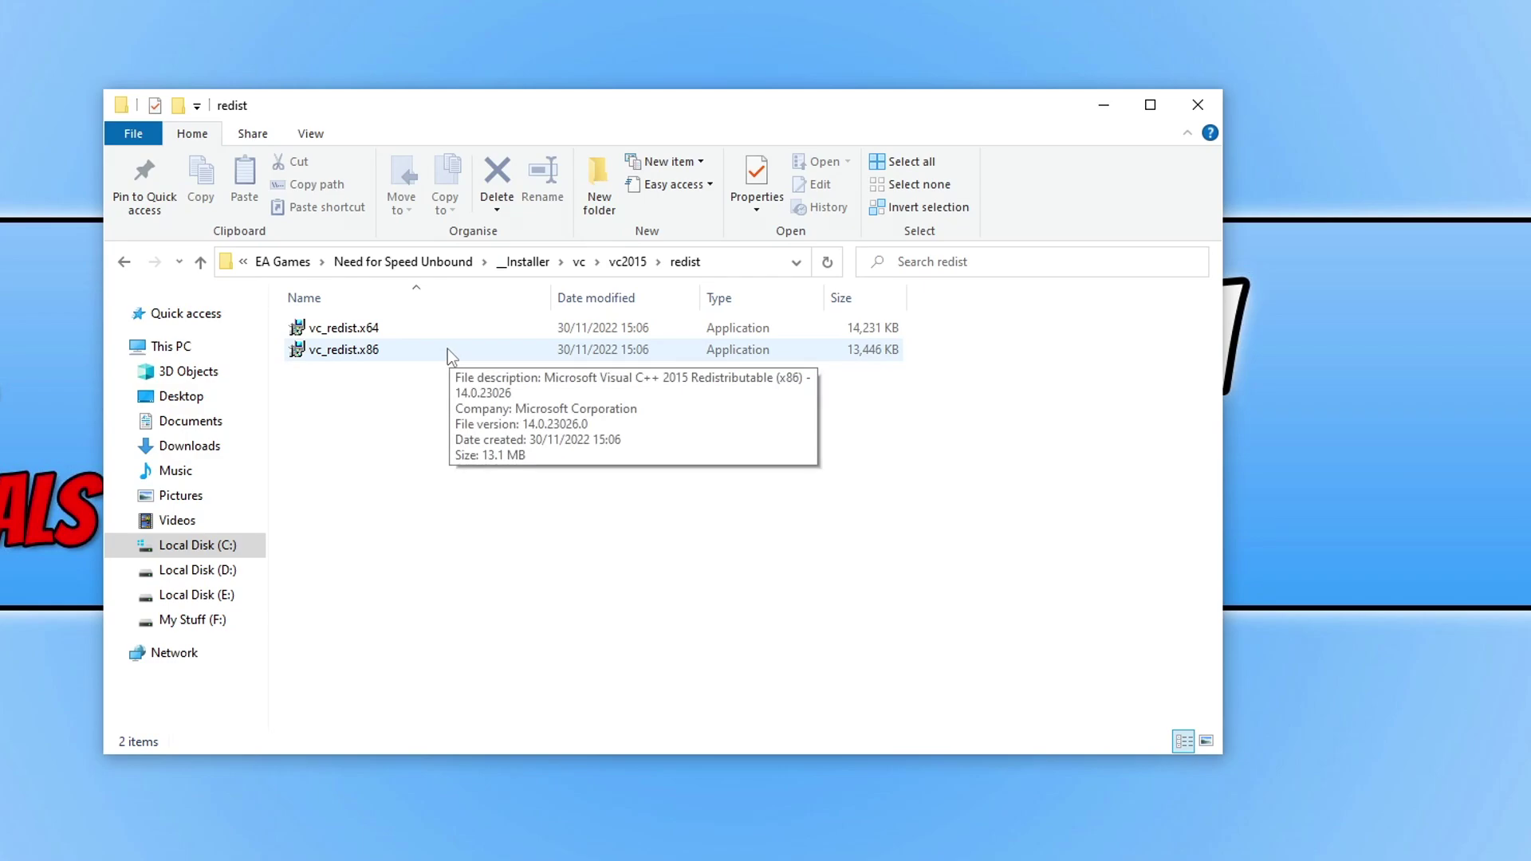
- Confirm the About page shows a 64-bit, x64-based system type, then minimize Settings
{"action": "key", "text": "super+x"}
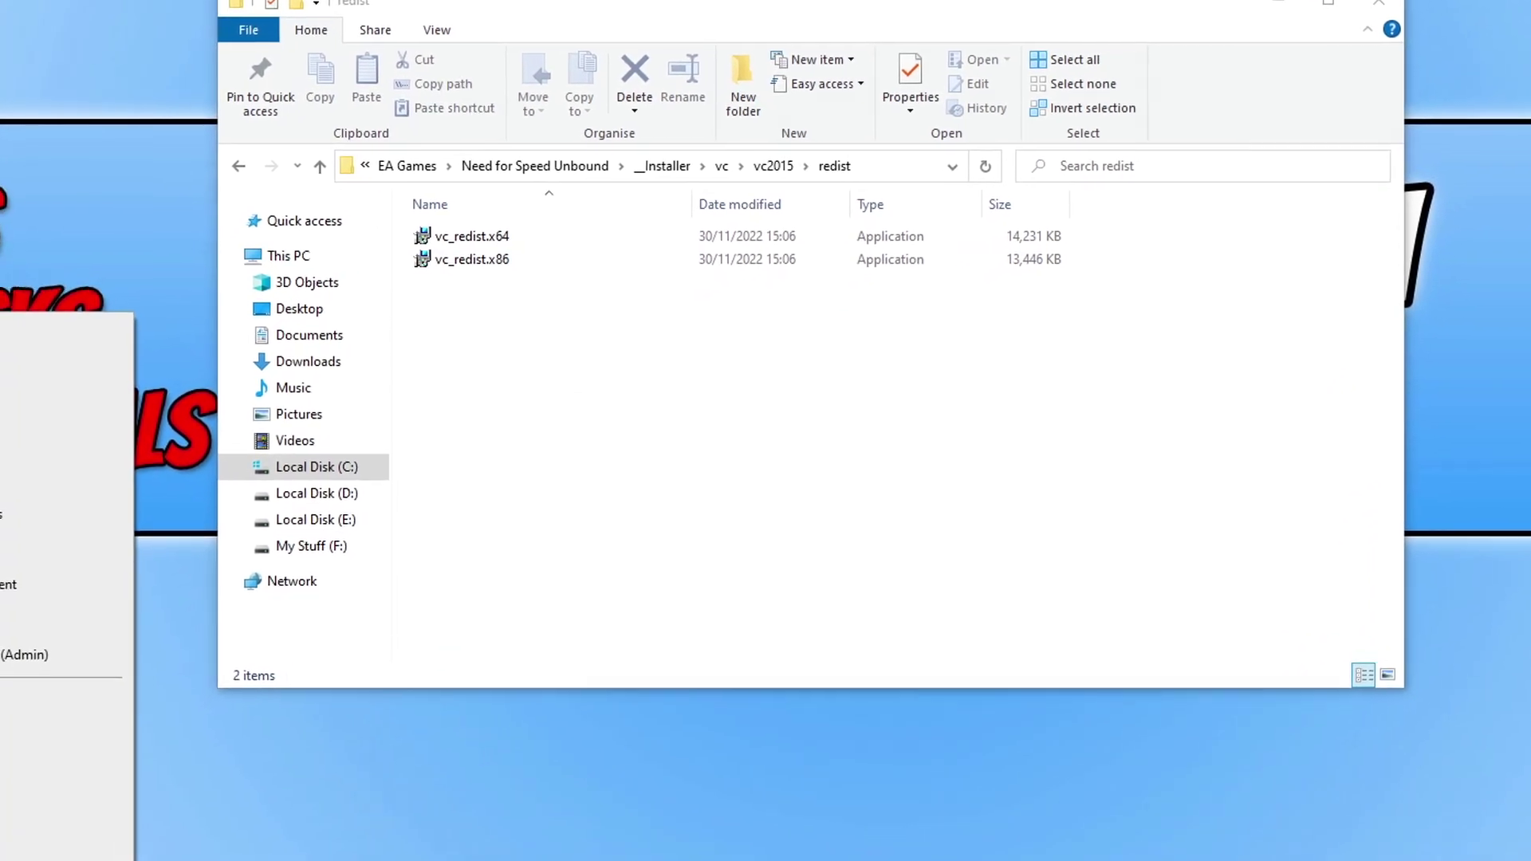
{"action": "left_click", "coordinate": [20, 405]}
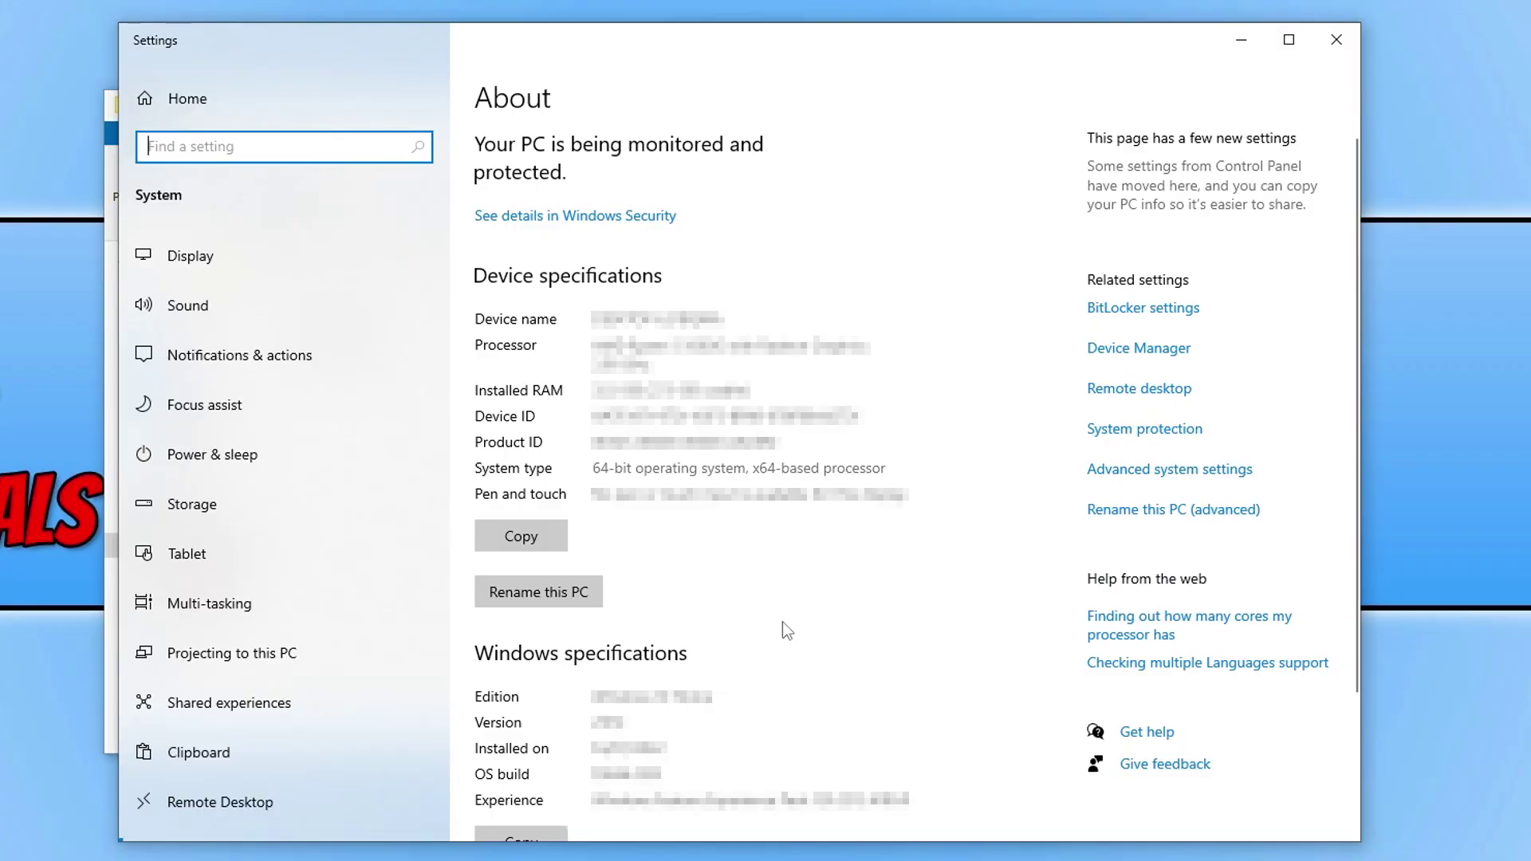
{"action": "left_click_drag", "start_coordinate": [752, 470], "coordinate": [797, 470]}
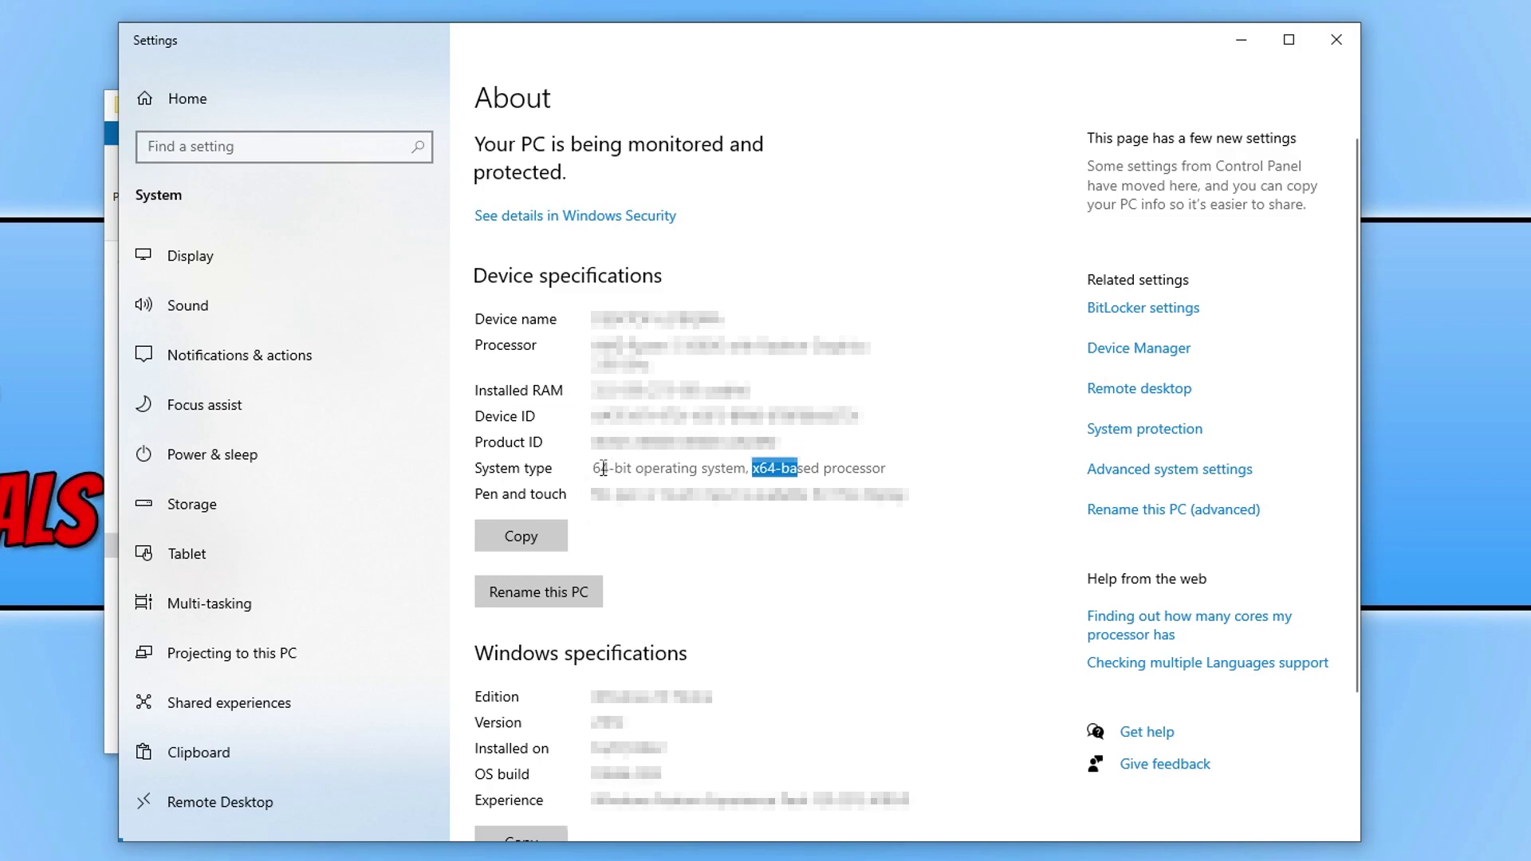
{"action": "left_click_drag", "start_coordinate": [600, 471], "coordinate": [795, 474]}
{"action": "left_click", "coordinate": [1240, 40]}
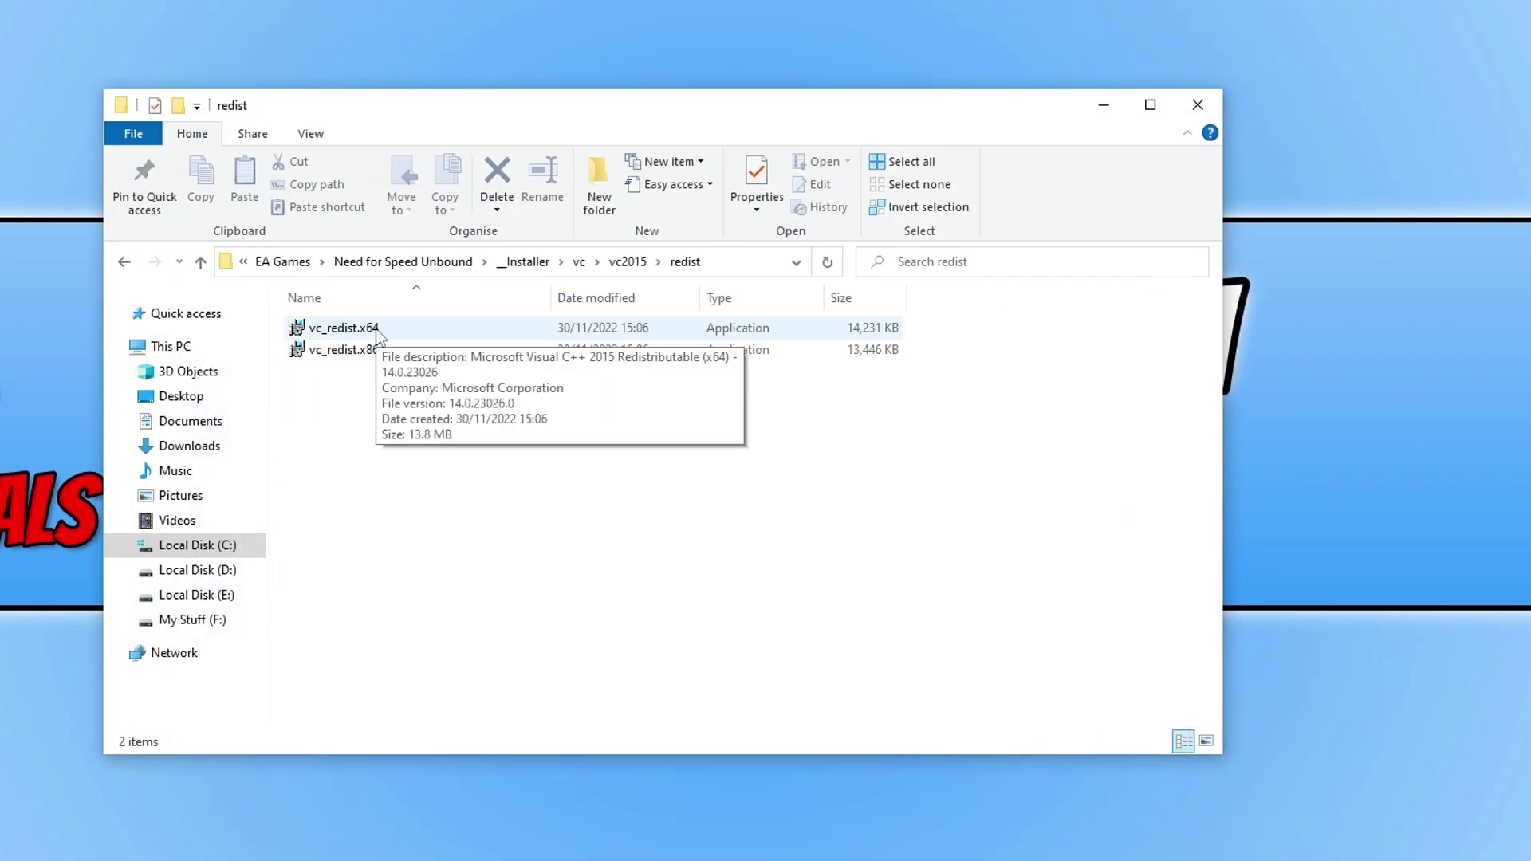
- Go back up to vc and open vc2019\redist, which holds vc_redist.x64
{"action": "left_click", "coordinate": [580, 263]}
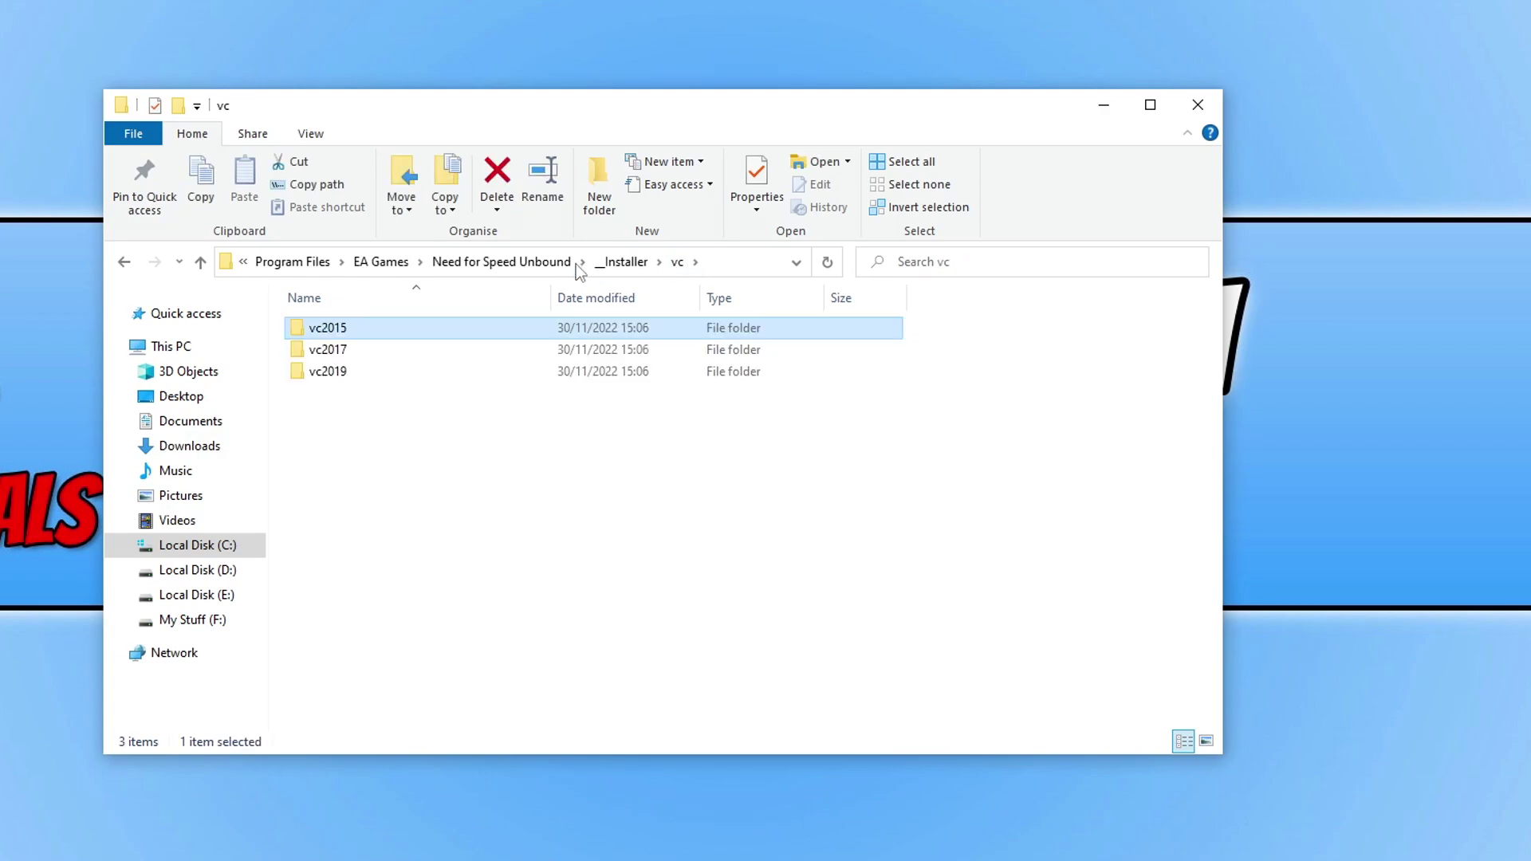
{"action": "double_click", "coordinate": [359, 375]}
{"action": "double_click", "coordinate": [387, 351]}
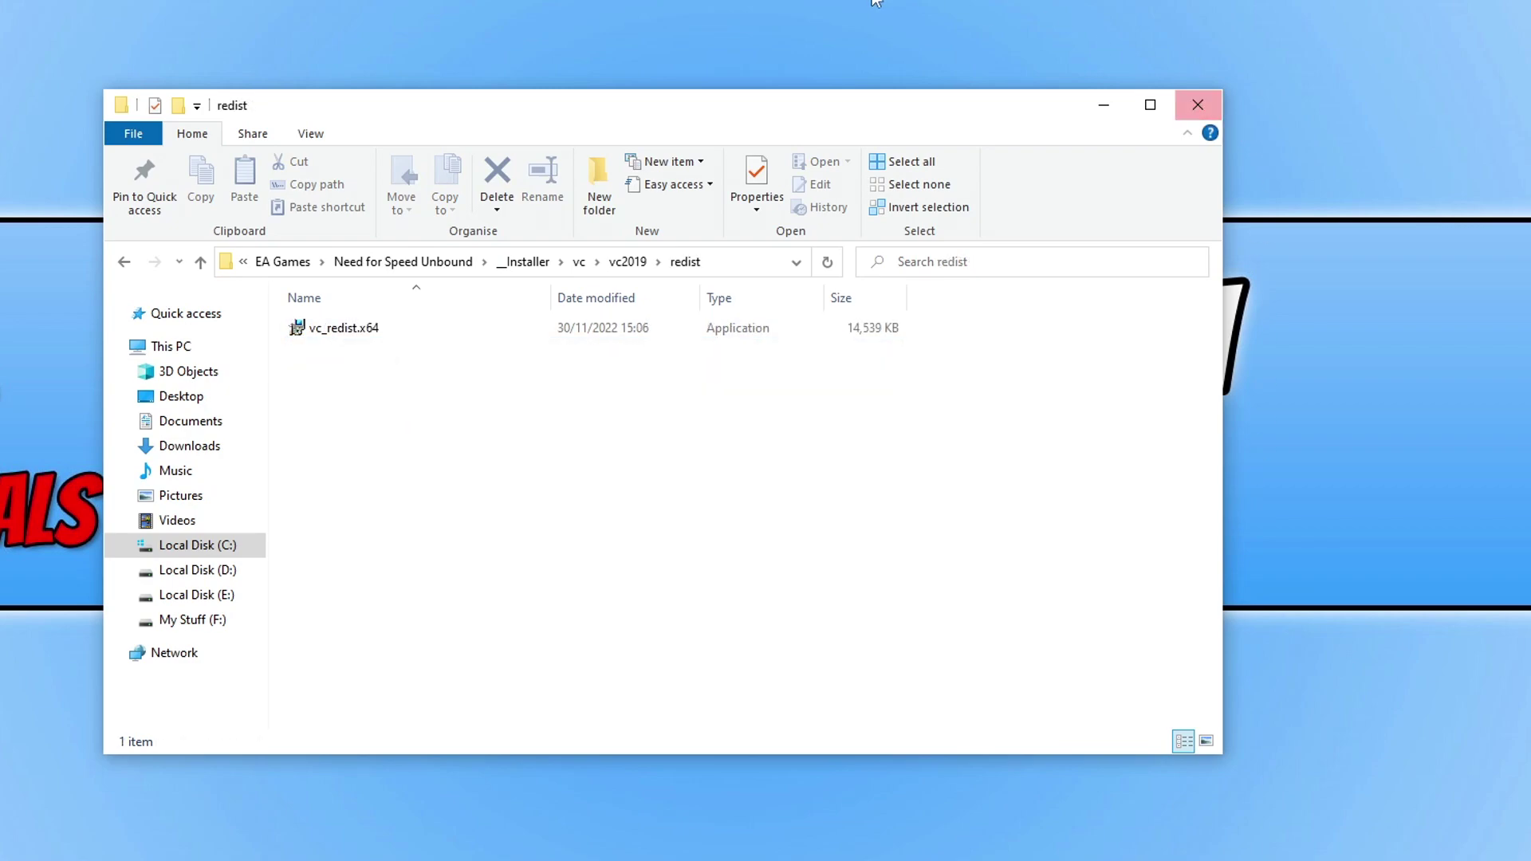
- Rename Documents' 'Need For Speed(TM) Unbound' folder to 'Need For Speed(TM) UnboundBK'
{"action": "left_click", "coordinate": [182, 431]}
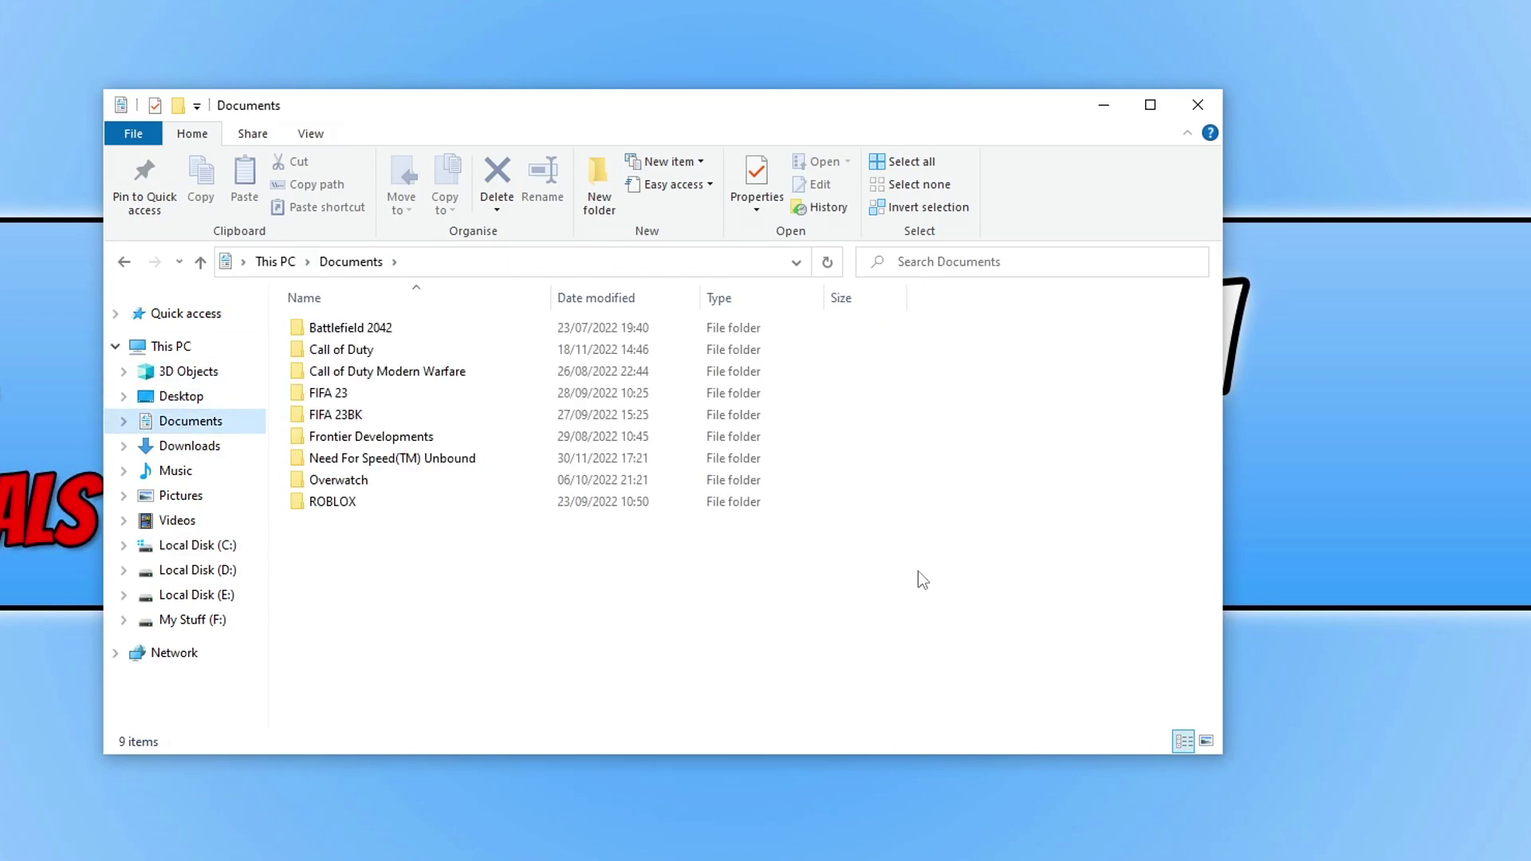
{"action": "mouse_move", "coordinate": [456, 466]}
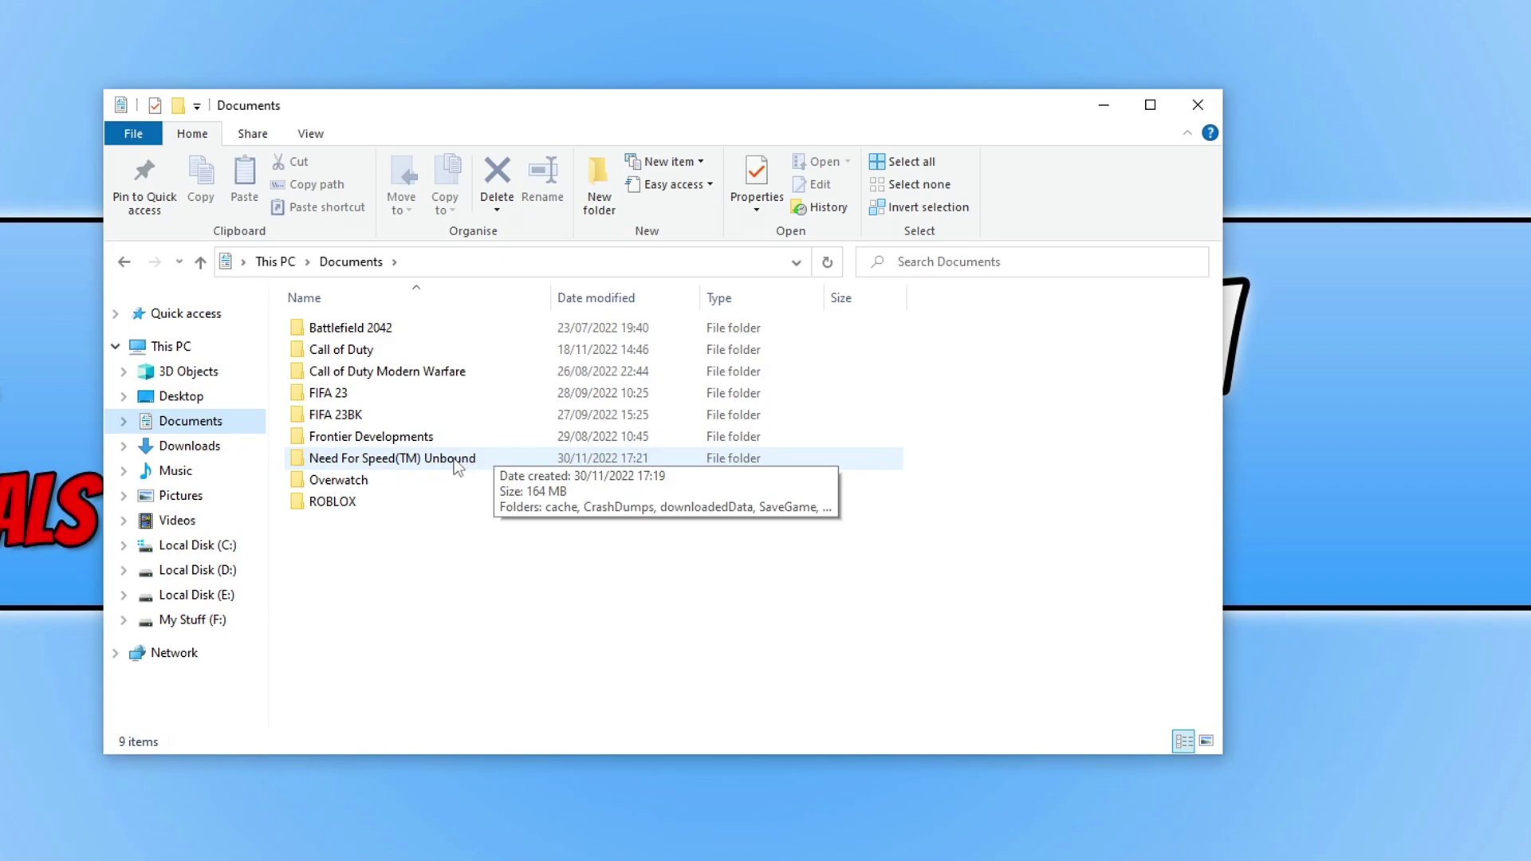
{"action": "right_click", "coordinate": [454, 464]}
{"action": "left_click", "coordinate": [638, 798]}
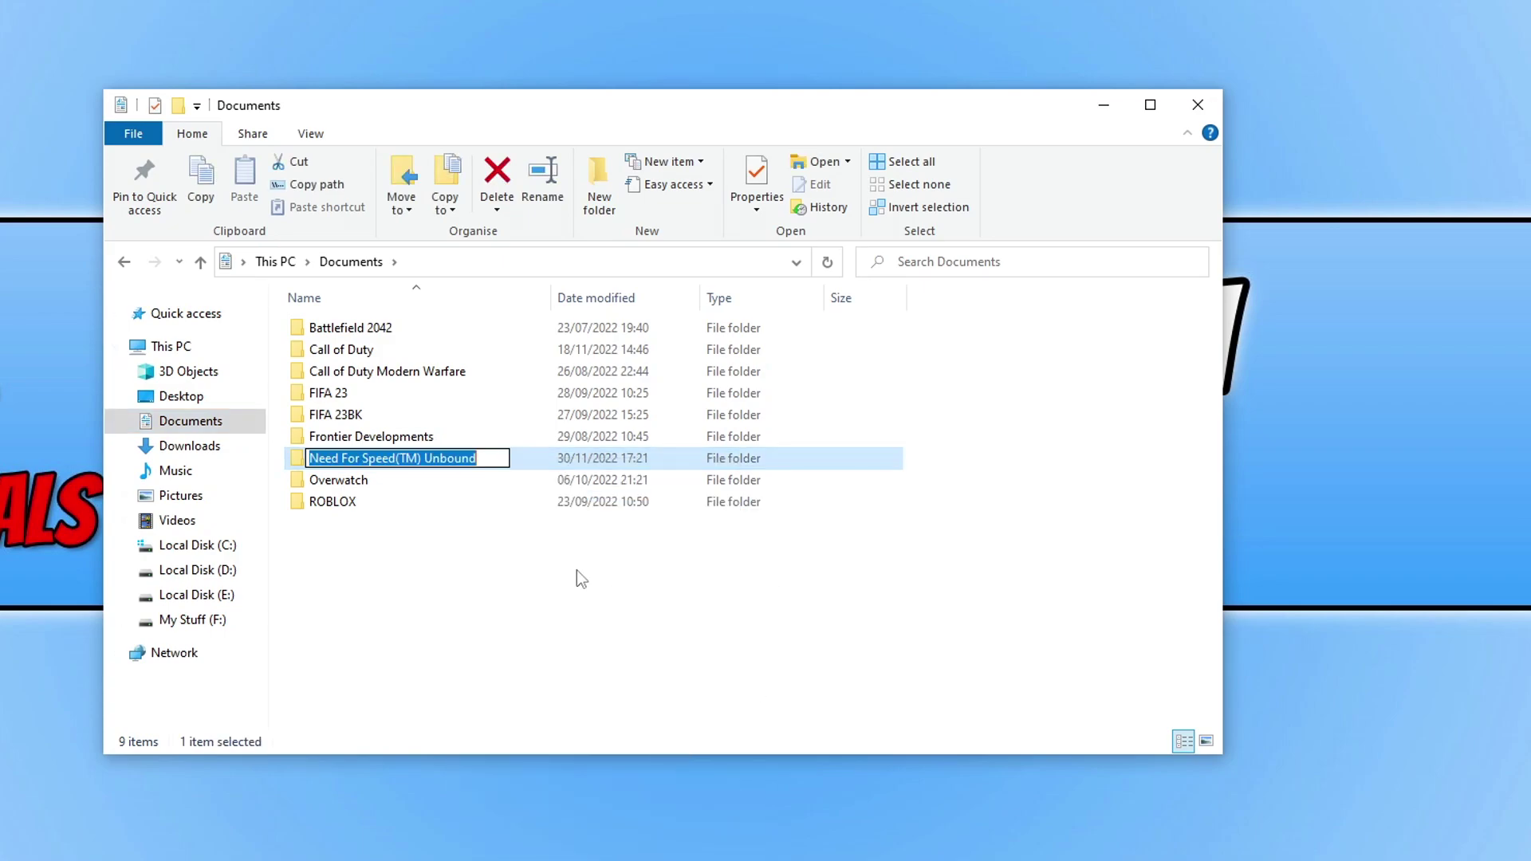
{"action": "key", "text": "End"}
{"action": "type", "text": "BK"}
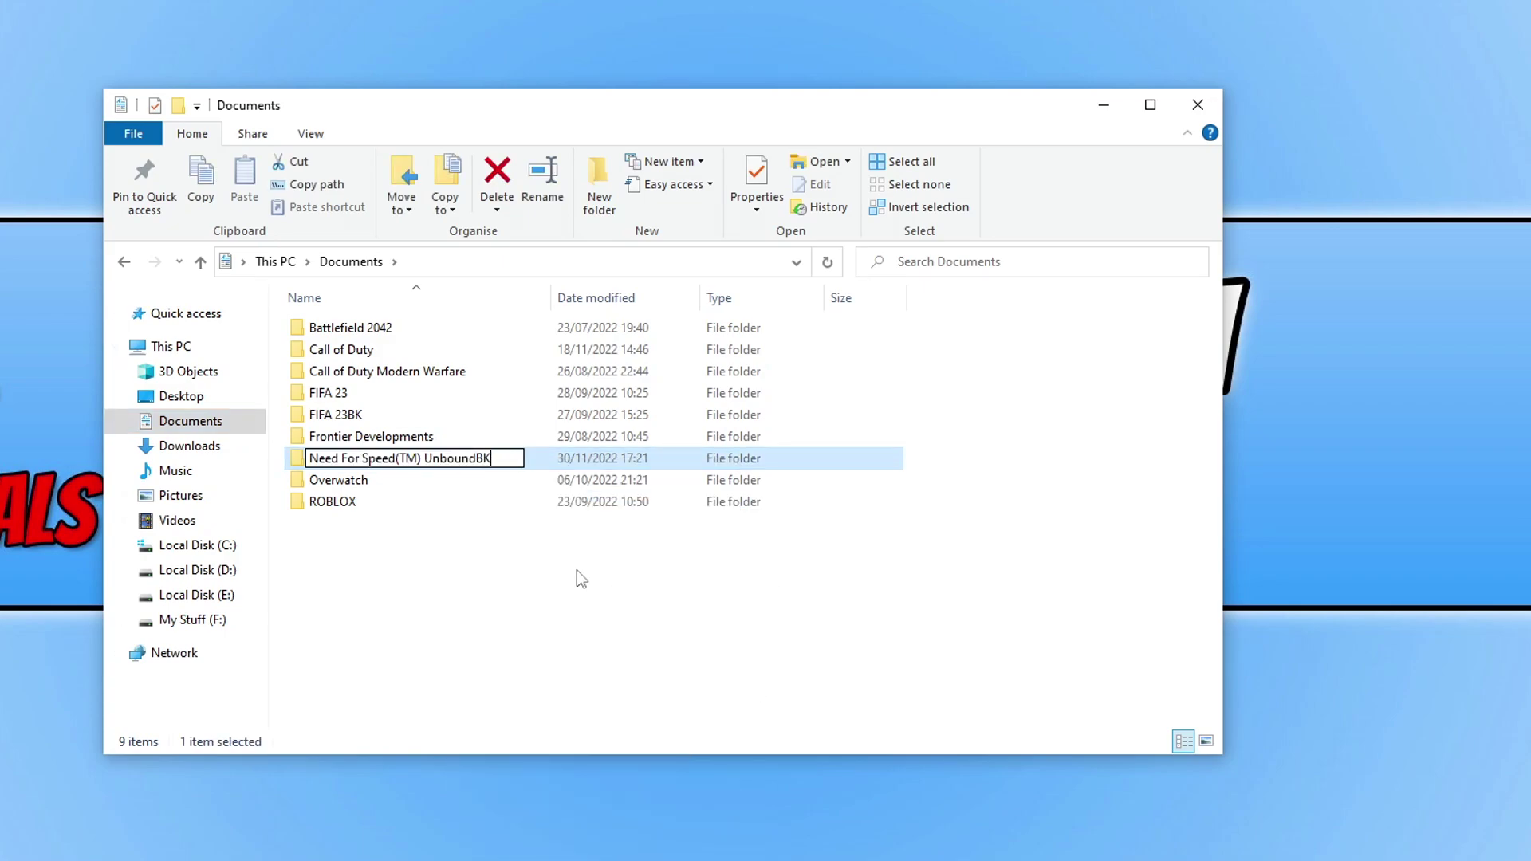
{"action": "key", "text": "Return"}
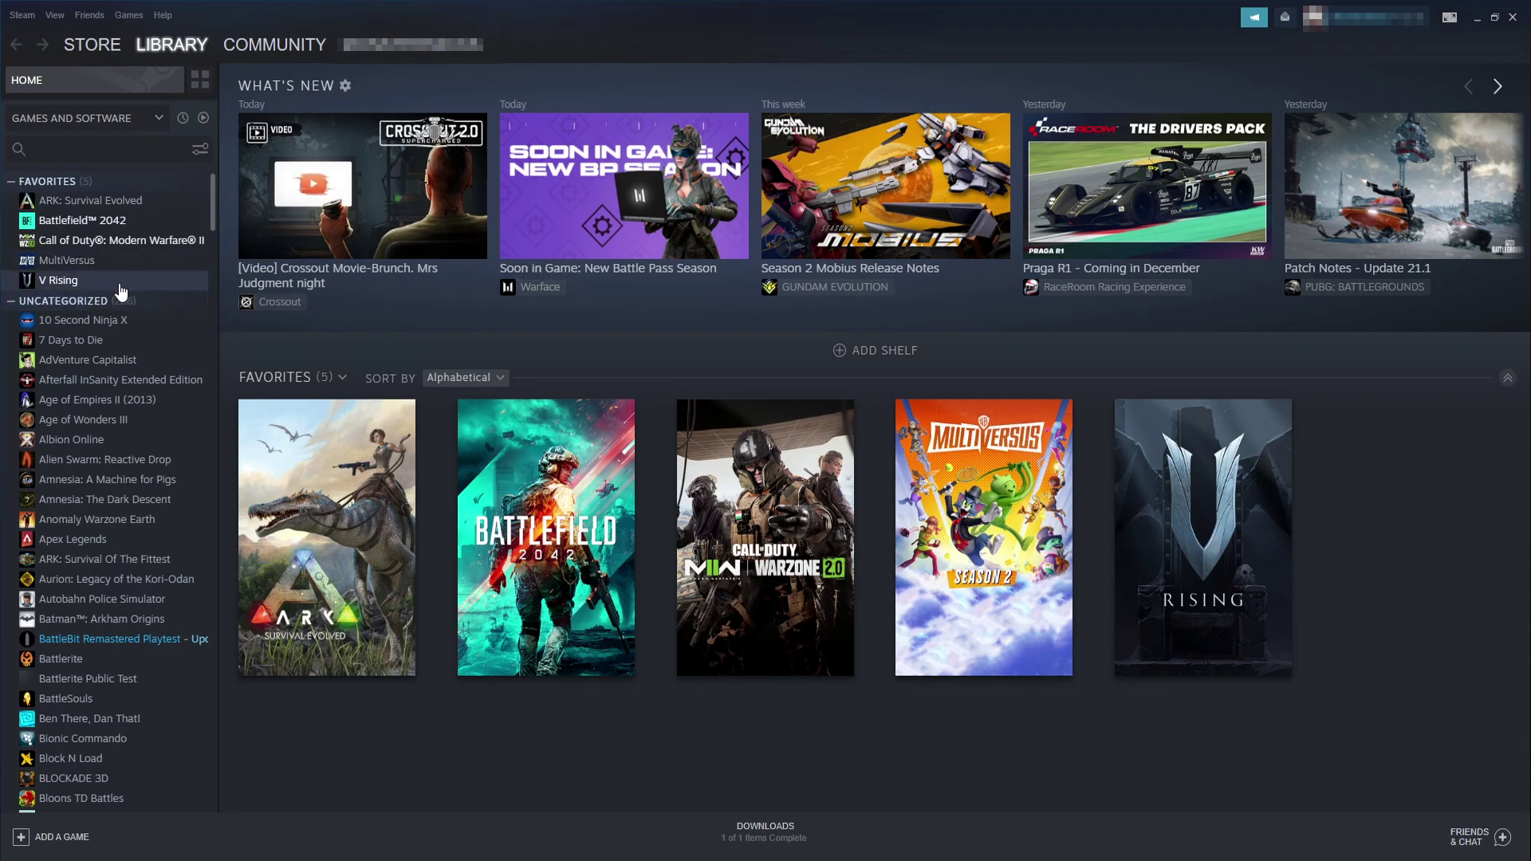
- Run 'Verify integrity of game files' from V Rising's Local Files properties, then close them
{"action": "right_click", "coordinate": [86, 285]}
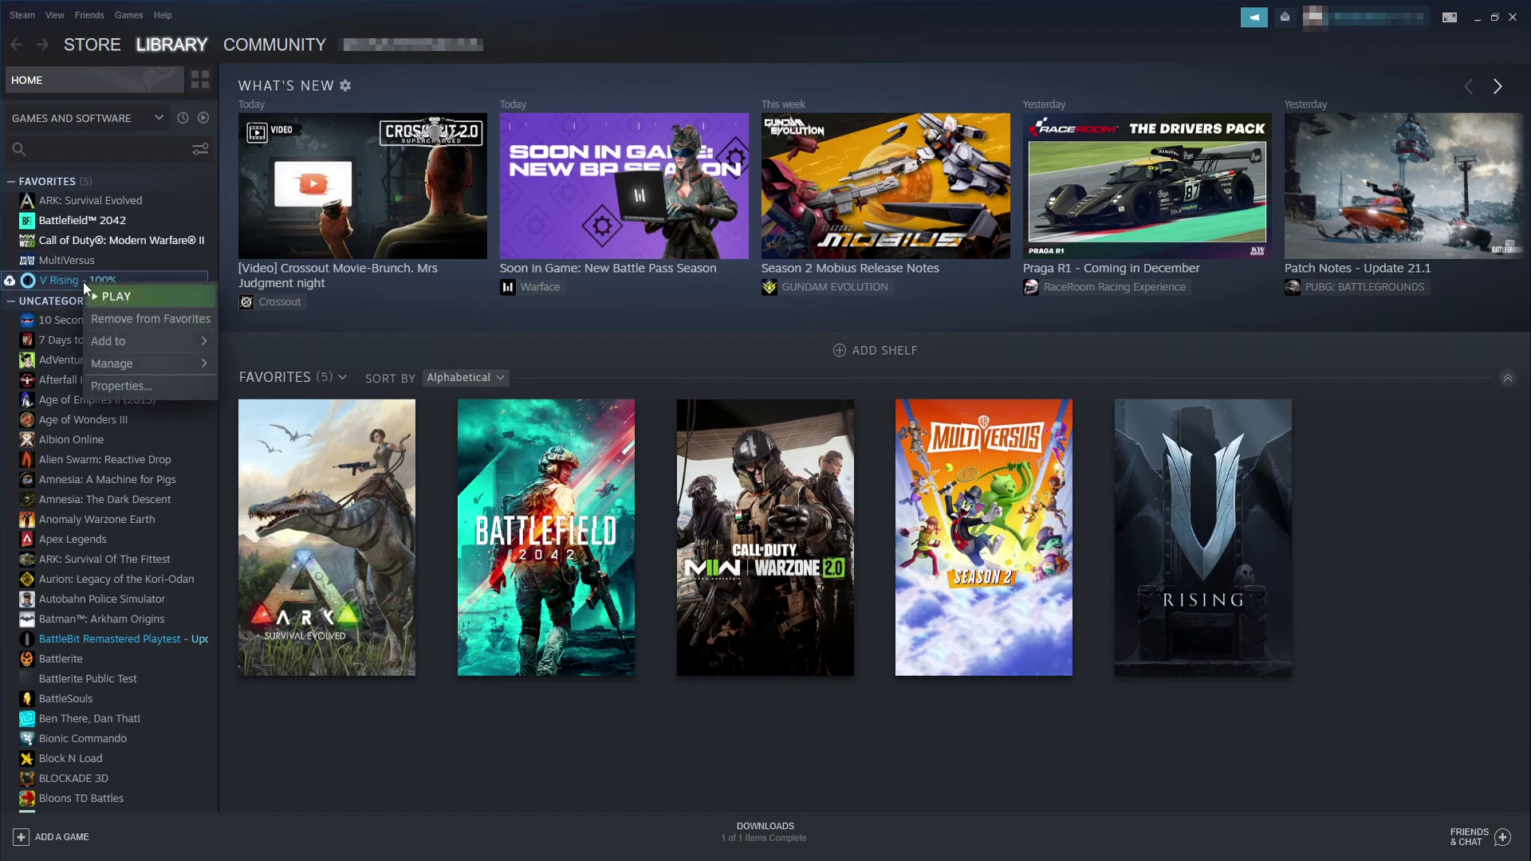
{"action": "left_click", "coordinate": [177, 386]}
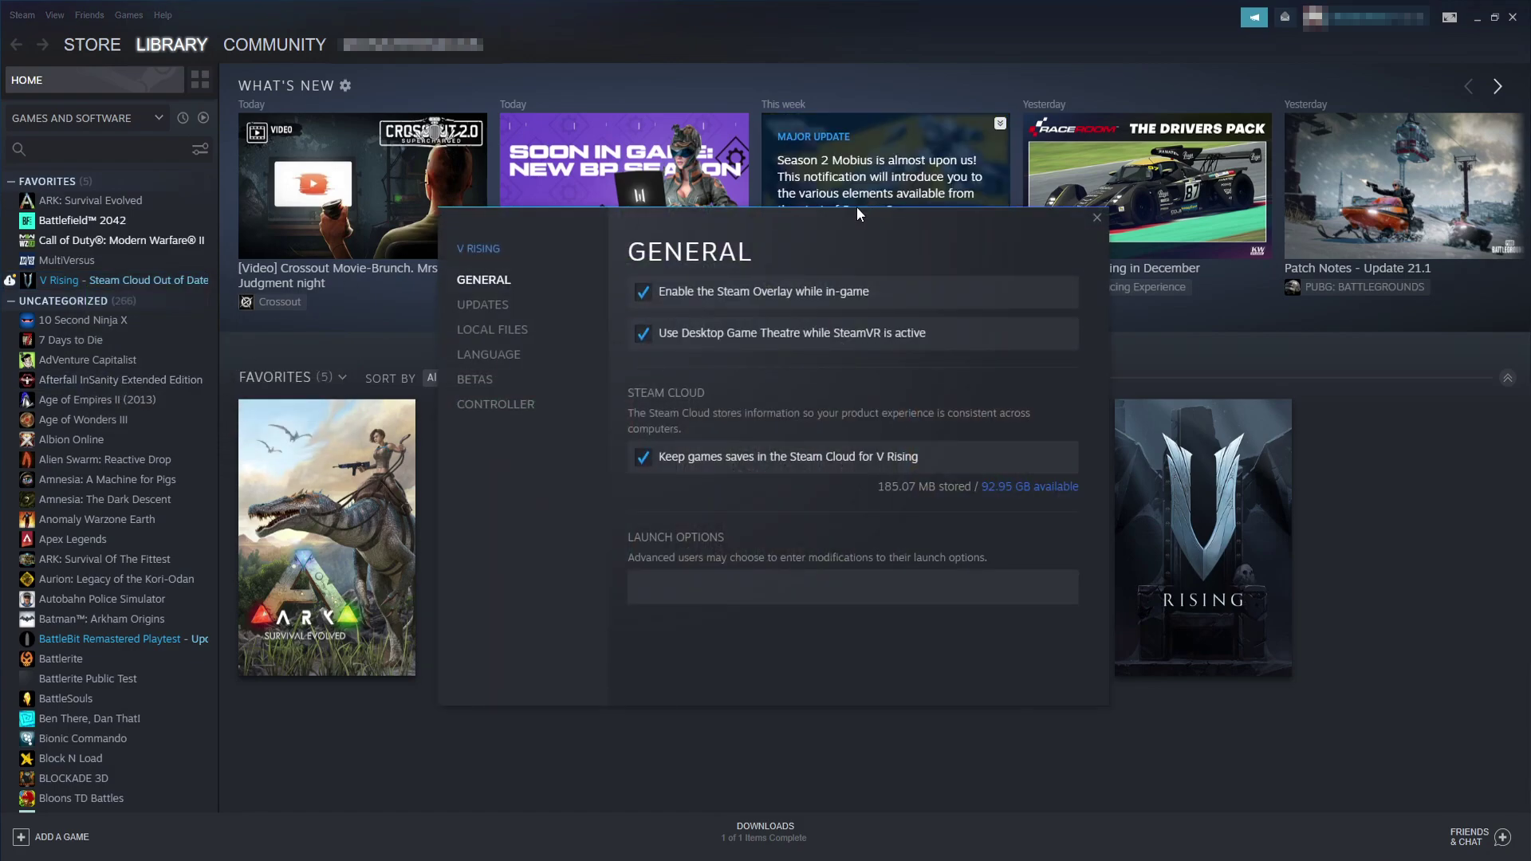
{"action": "left_click", "coordinate": [510, 325]}
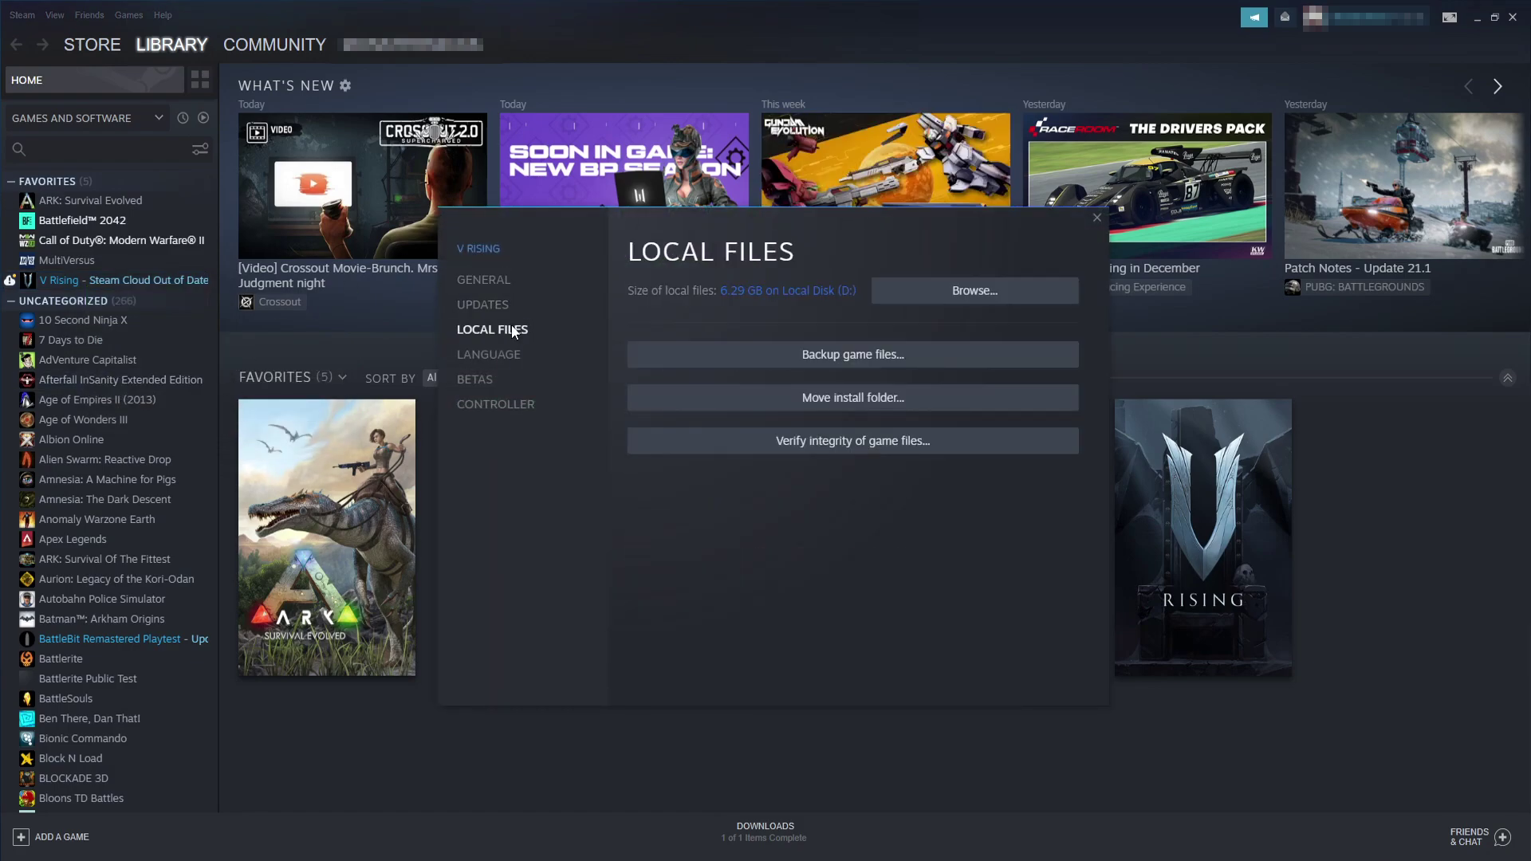
{"action": "left_click", "coordinate": [890, 443]}
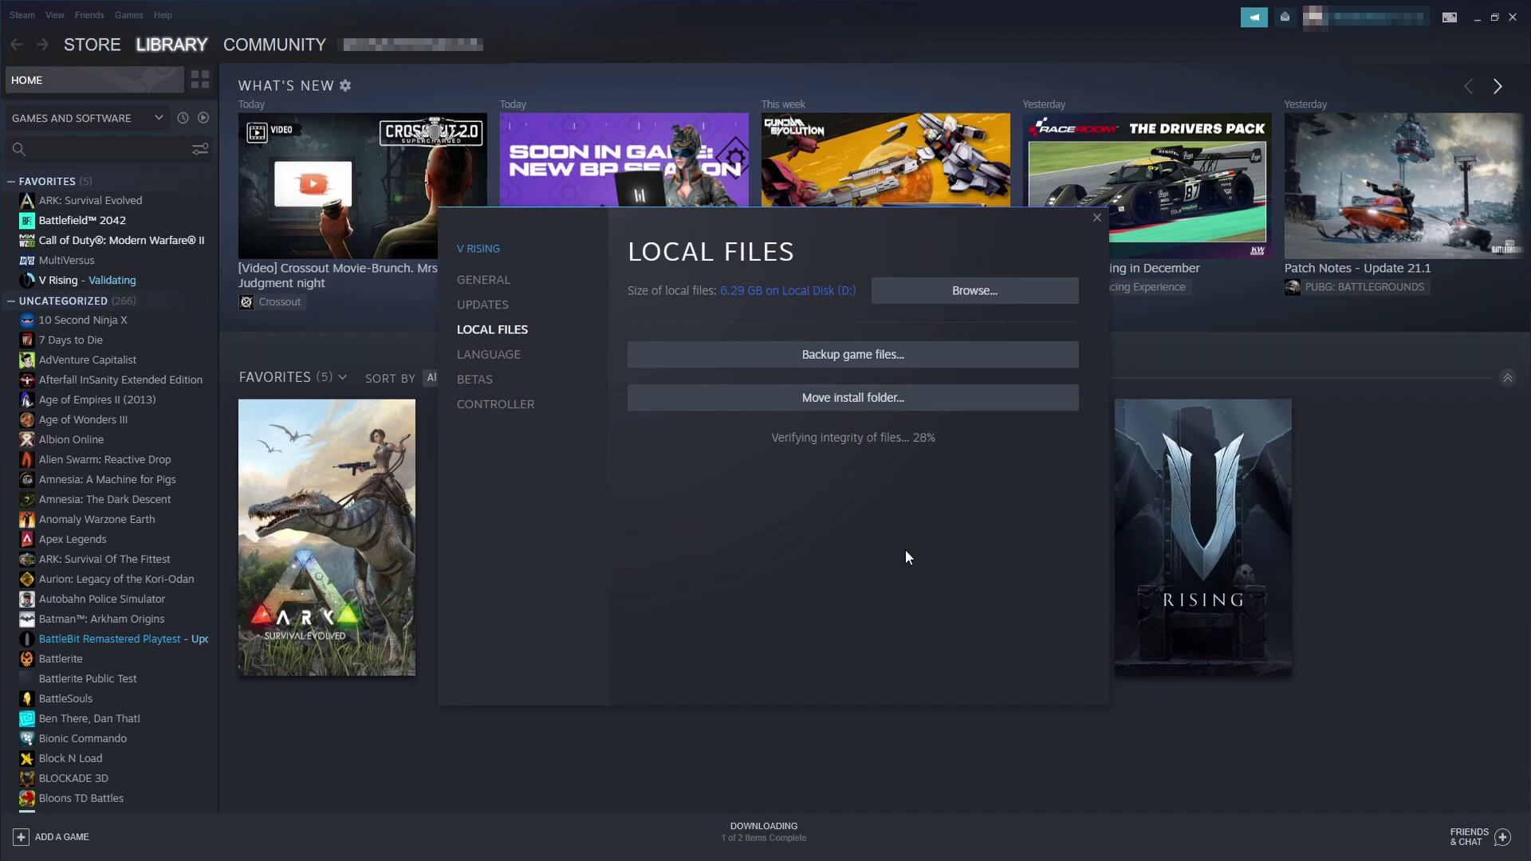
{"action": "left_click", "coordinate": [1212, 735]}
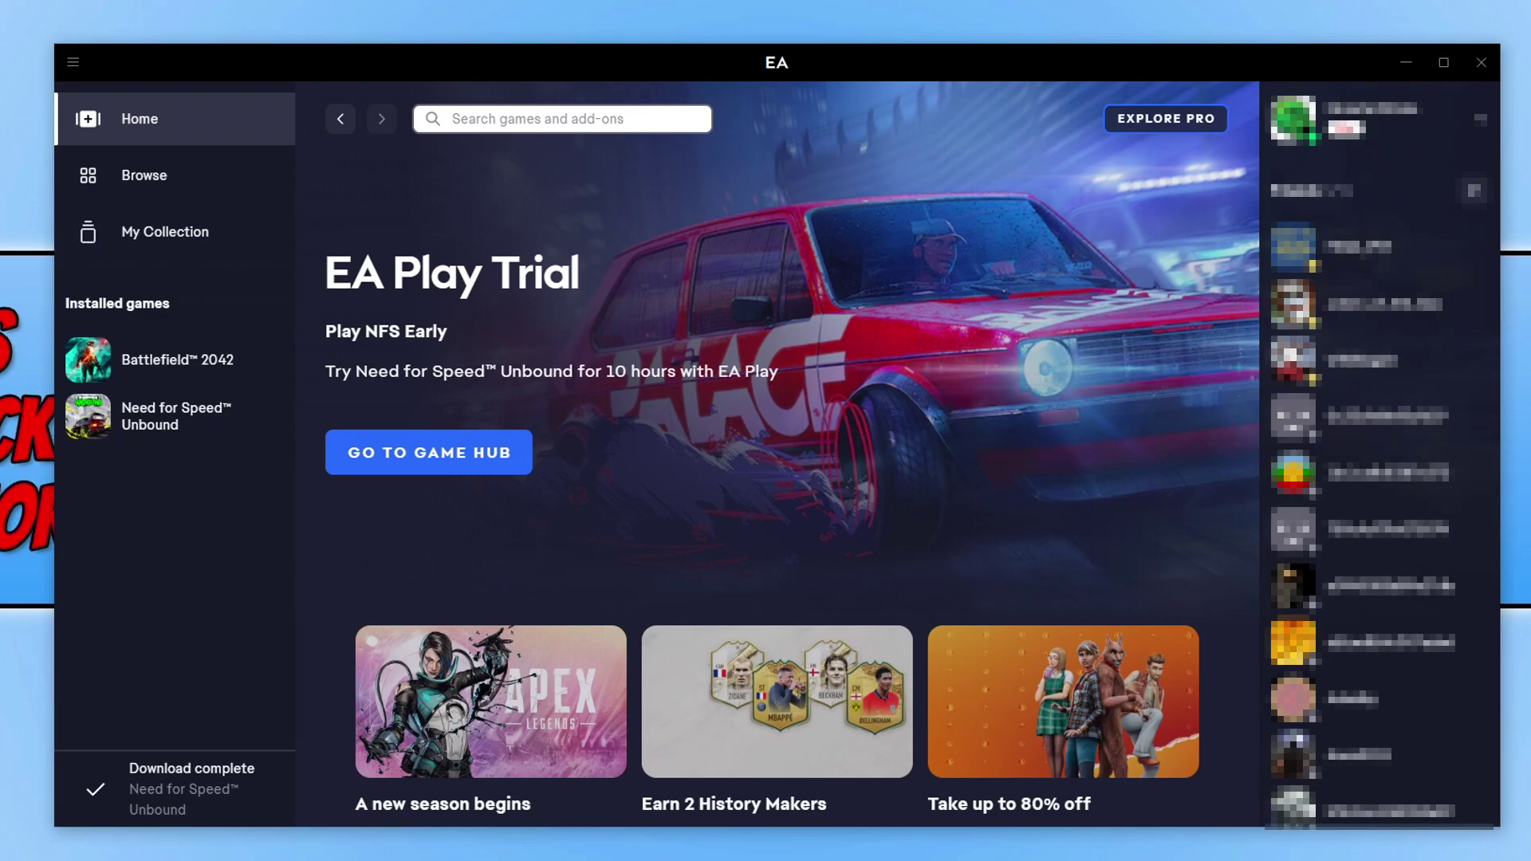
- Choose Repair from the Need for Speed Unbound card's options in My Collection
{"action": "left_click", "coordinate": [195, 247]}
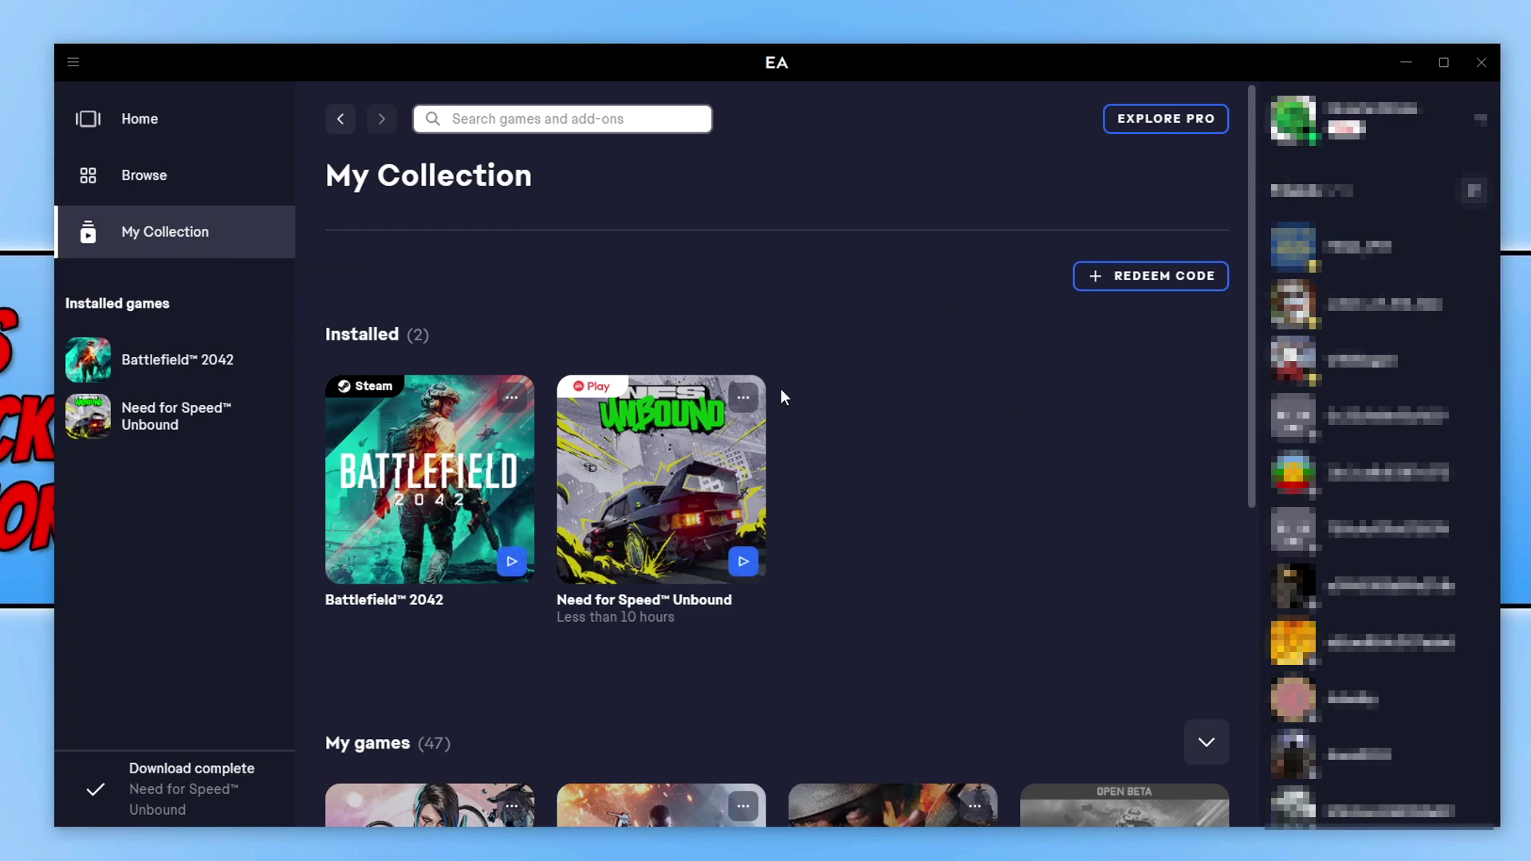
{"action": "left_click", "coordinate": [744, 392]}
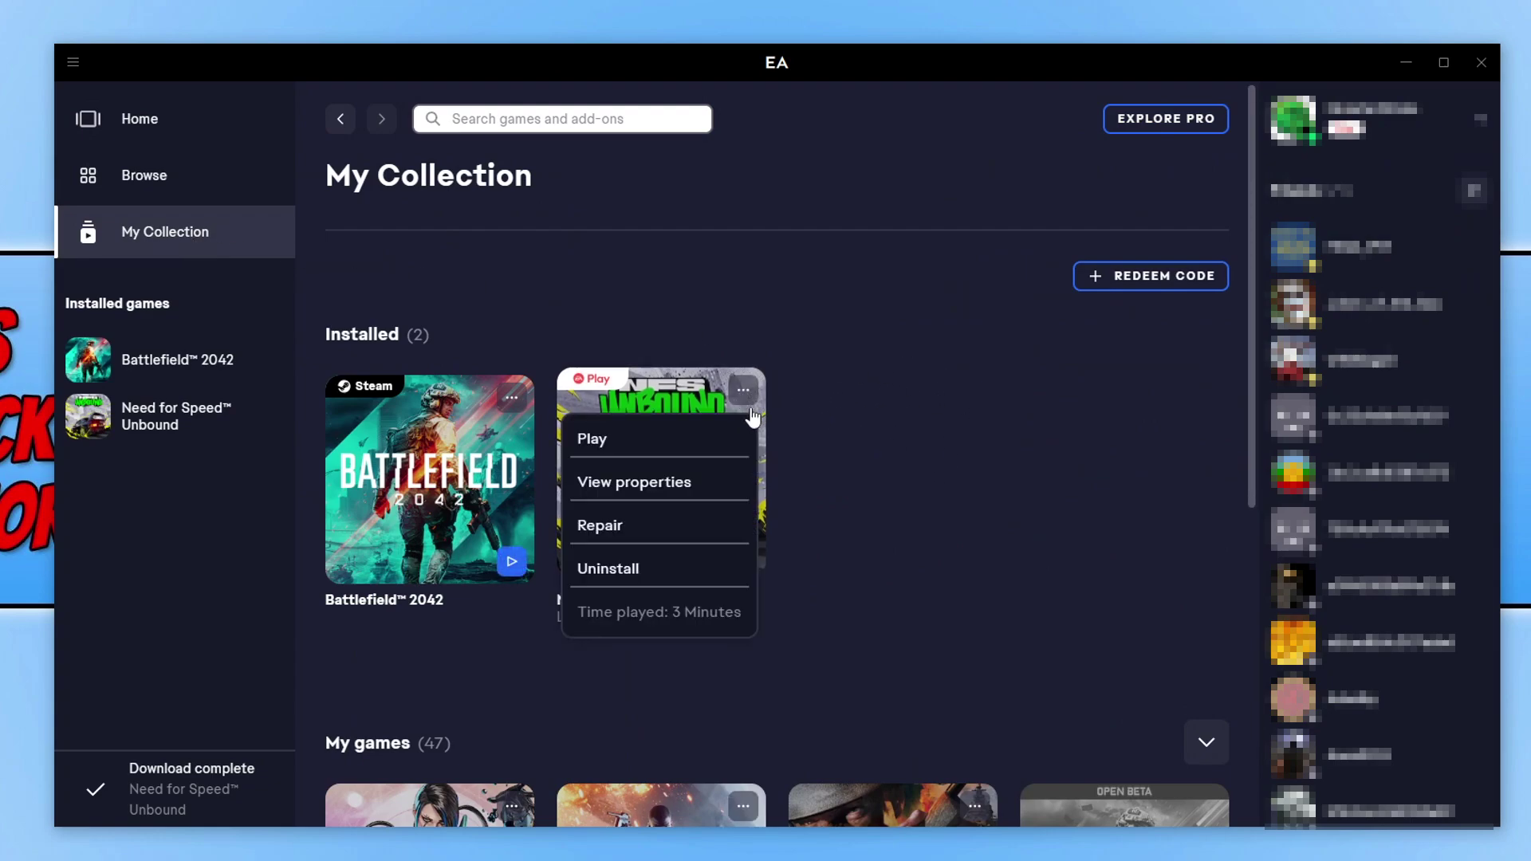
{"action": "left_click", "coordinate": [708, 532]}
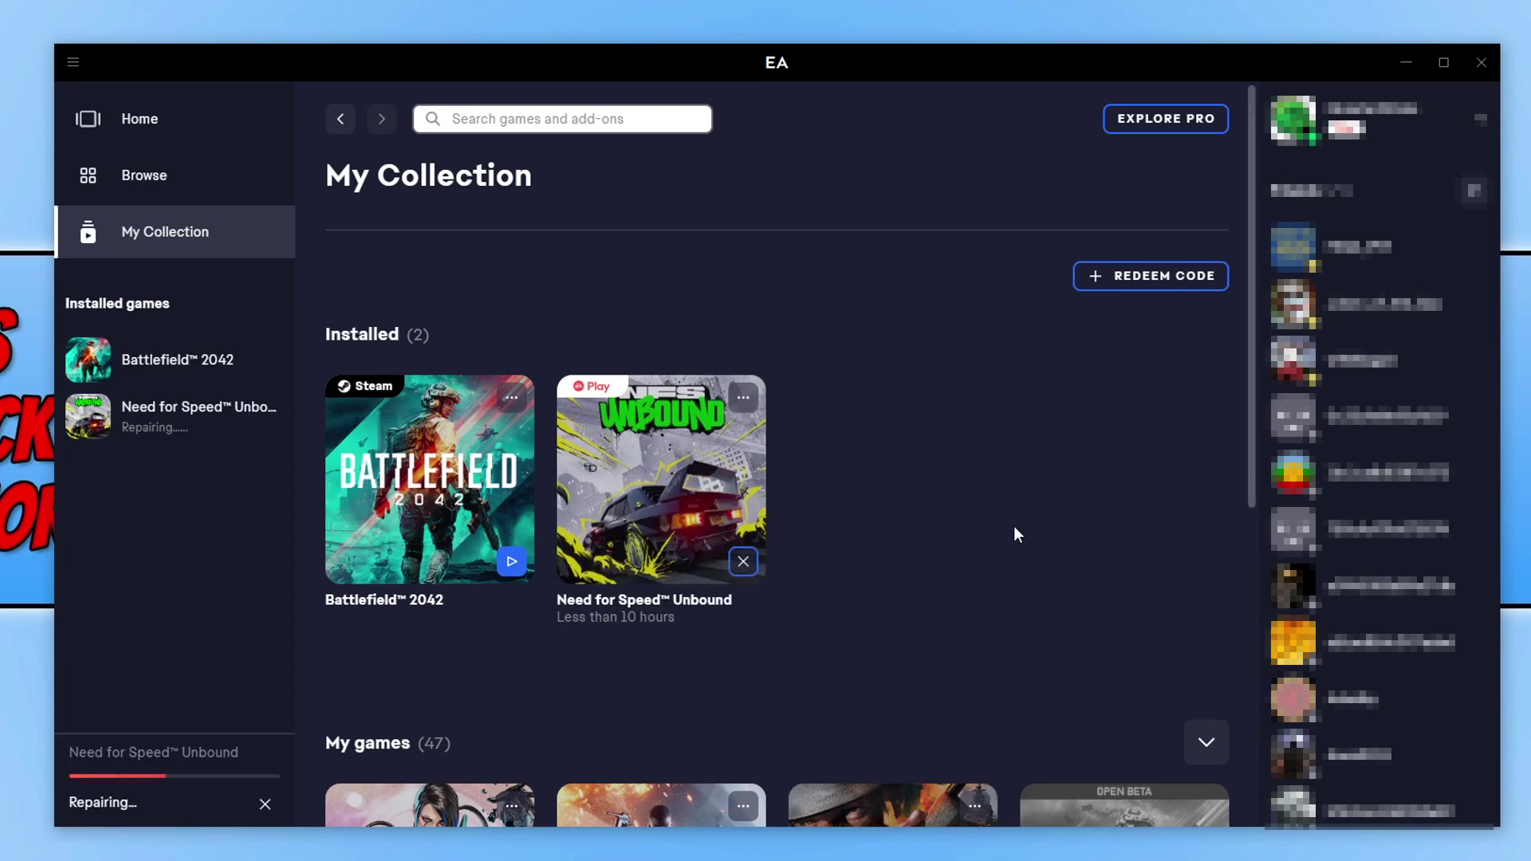